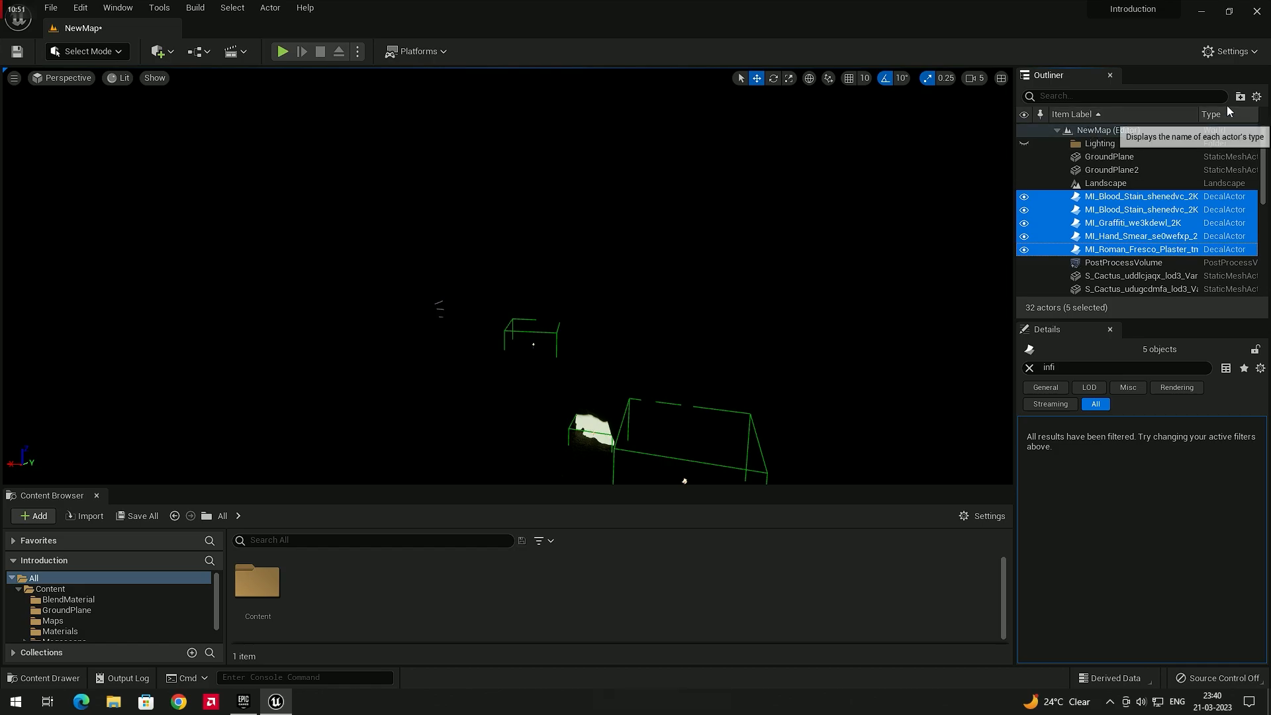
Group the five selected decal actors into a new folder named Decals and collapse it
left_click(1240, 96)
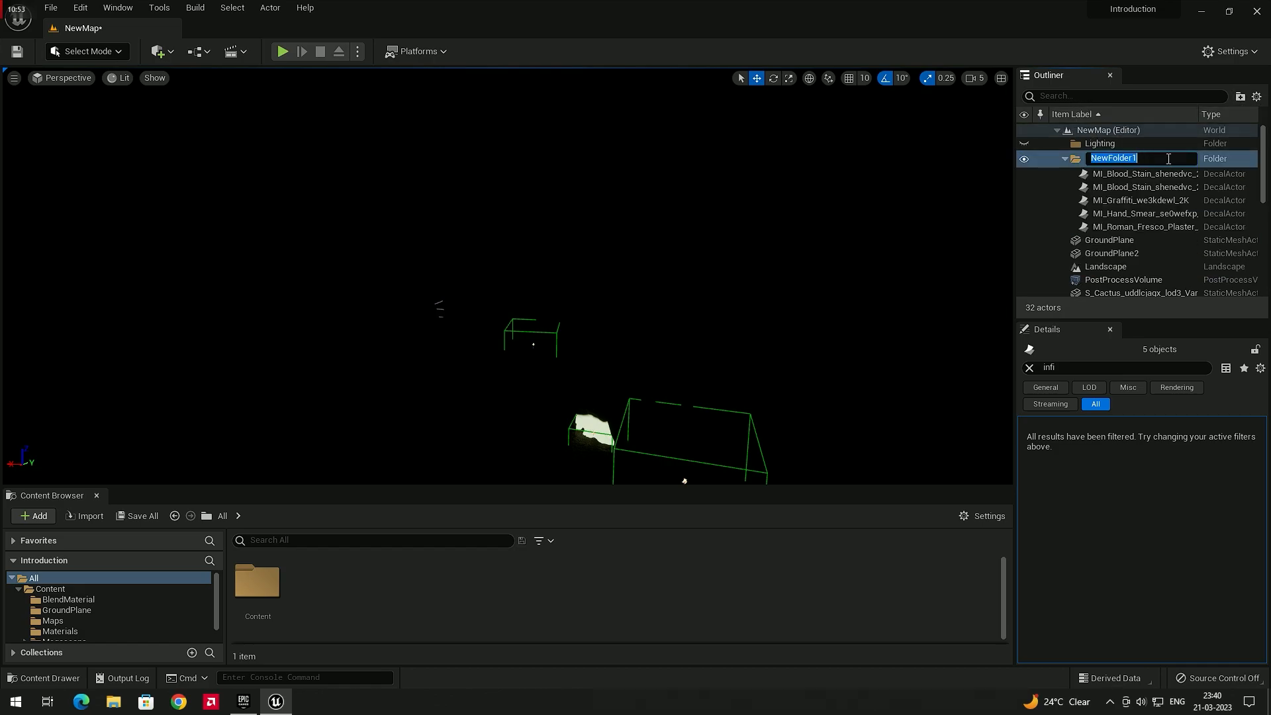
type("Decals")
key("Return")
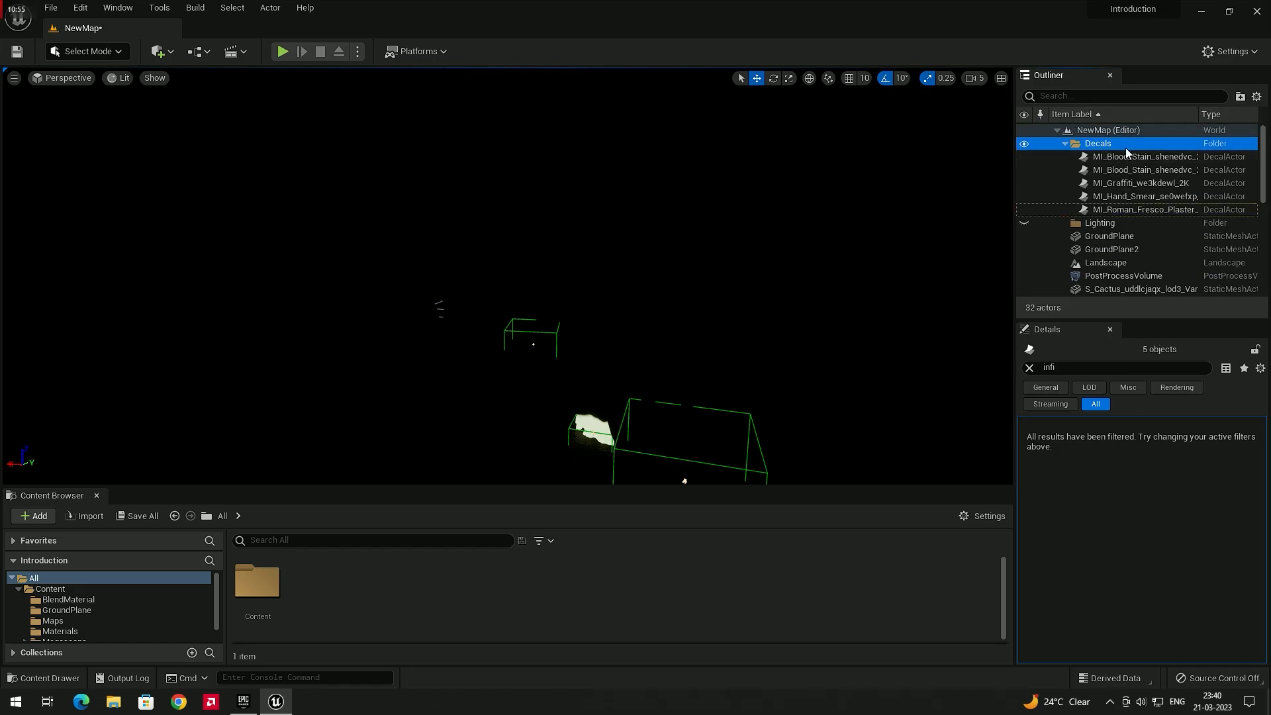
left_click(1065, 144)
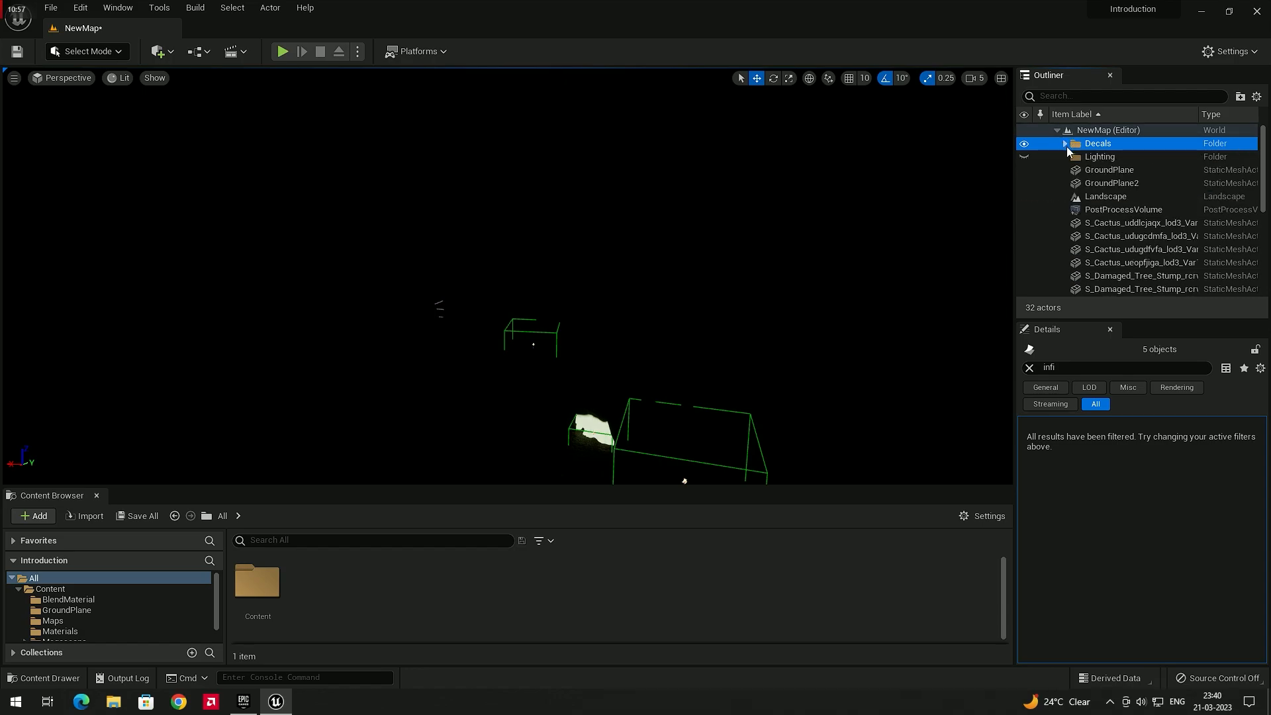
Select both ground planes and all the static mesh actors and group them into a new folder named 3D assests
left_click(1116, 184)
left_click(1105, 172, "ctrl")
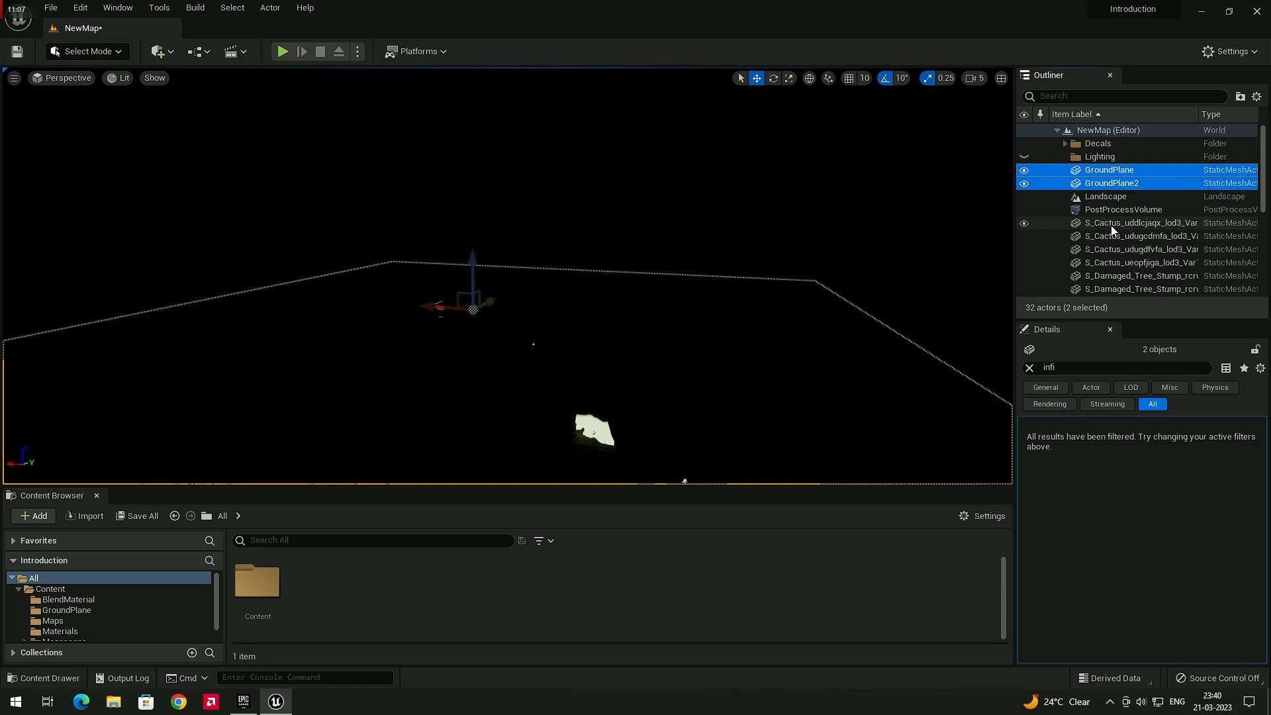
left_click(1108, 227)
scroll(1106, 245, "down", 5)
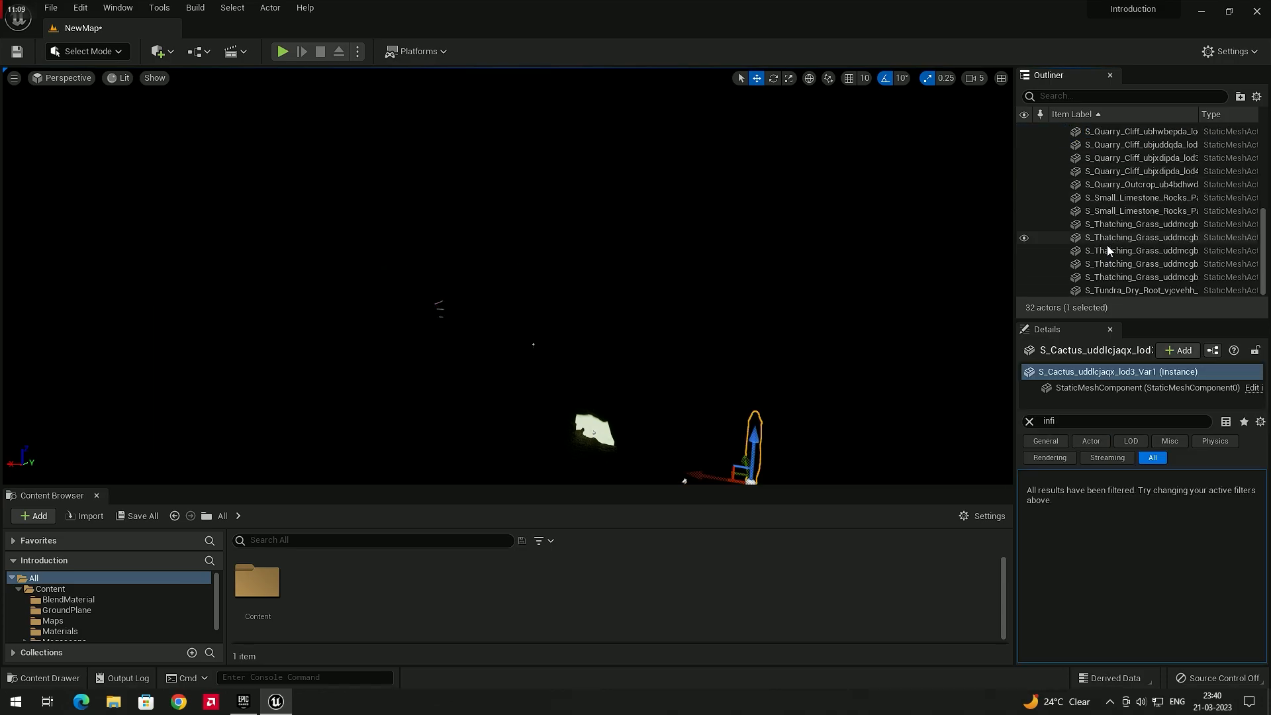
left_click(1115, 278, "shift")
scroll(1110, 240, "up", 5)
left_click(1110, 184, "ctrl")
left_click(1109, 170, "ctrl")
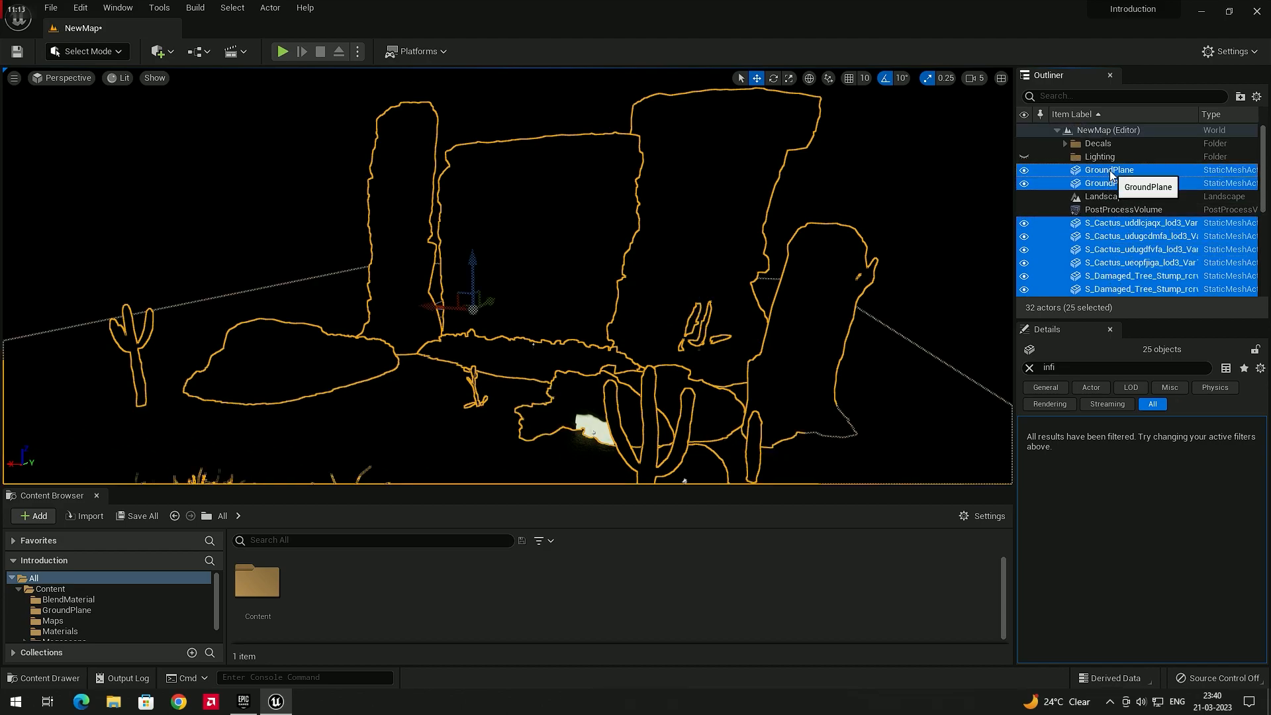
left_click(1240, 97)
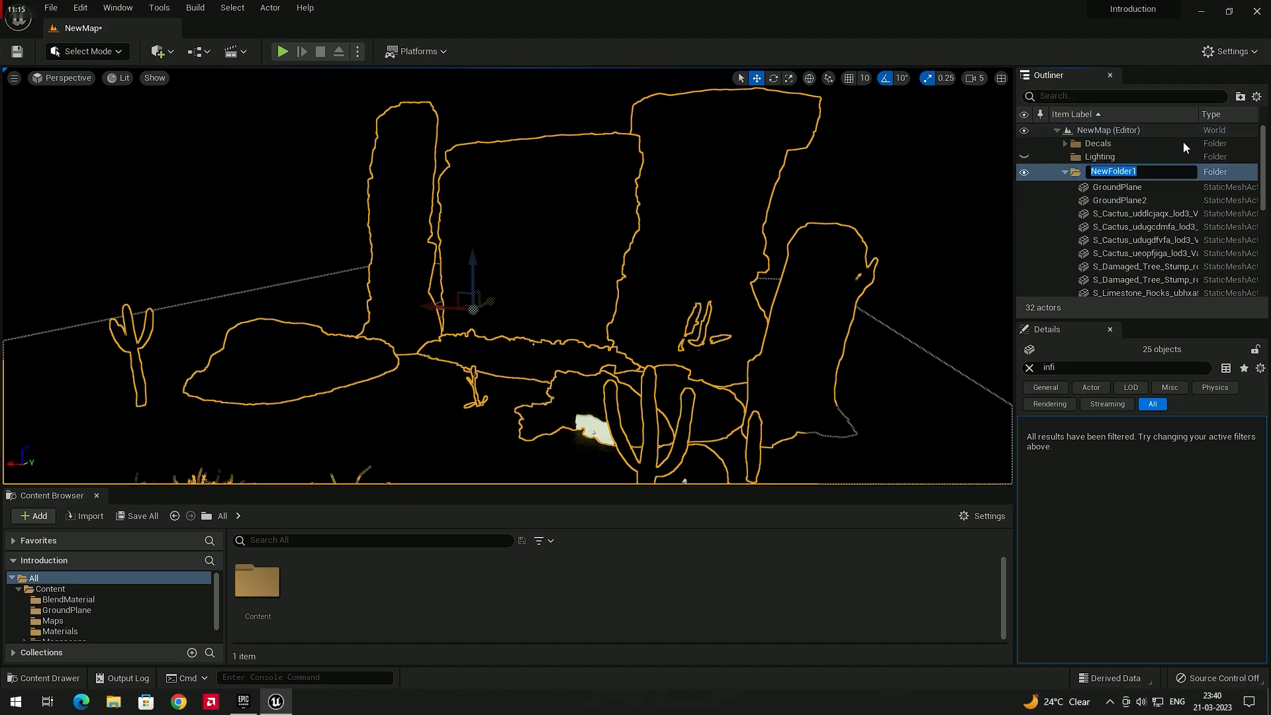
type("3D as")
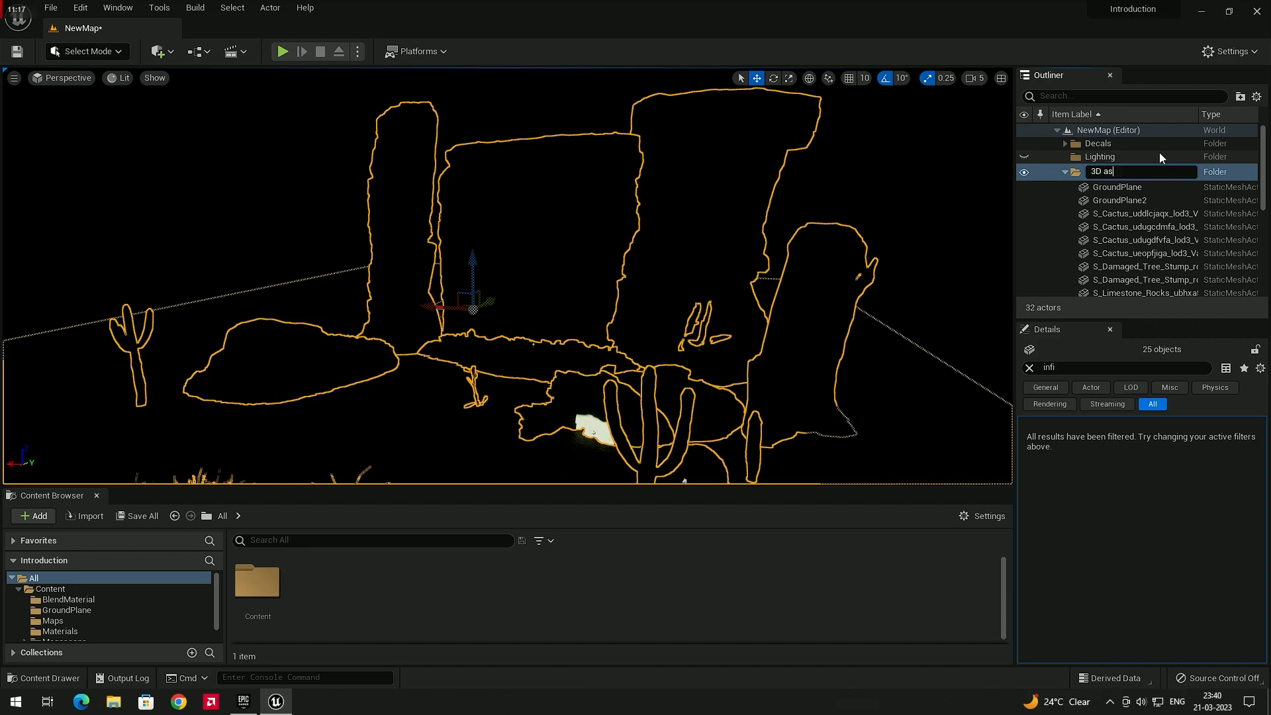
type("sests")
key("Return")
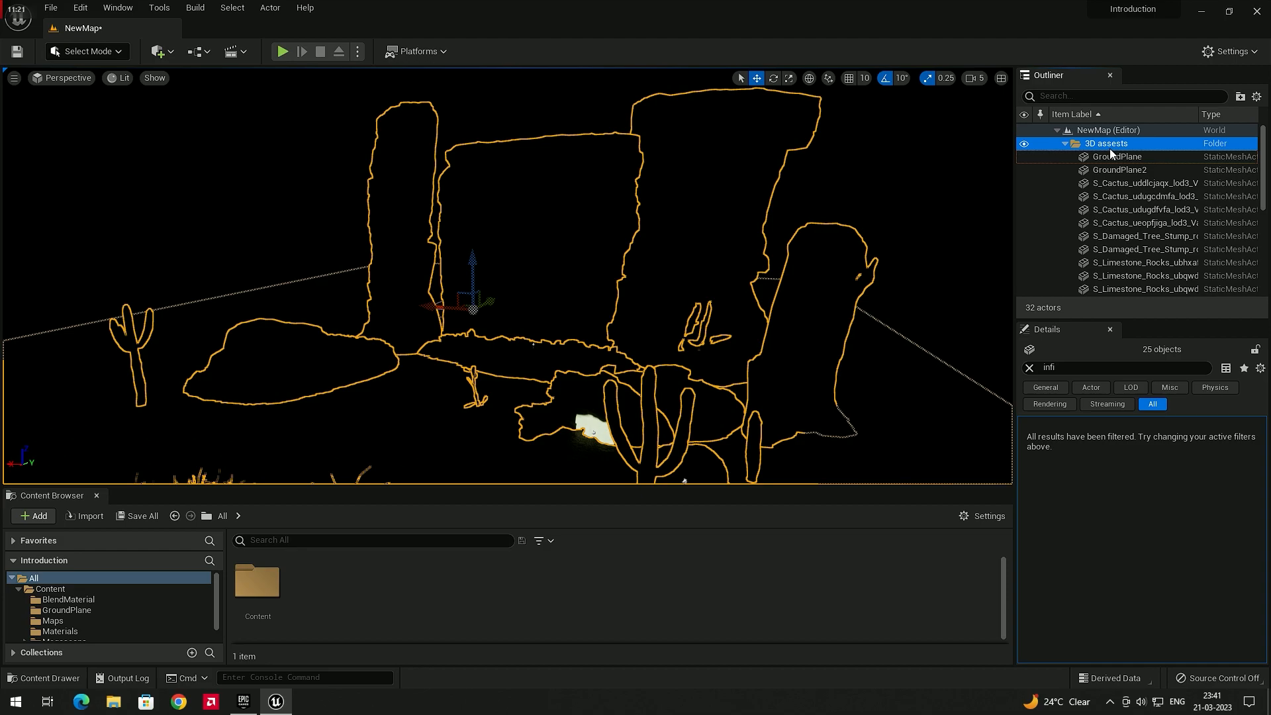
Collapse the 3D assests folder and delete the PostProcessVolume from the level
left_click(1065, 145)
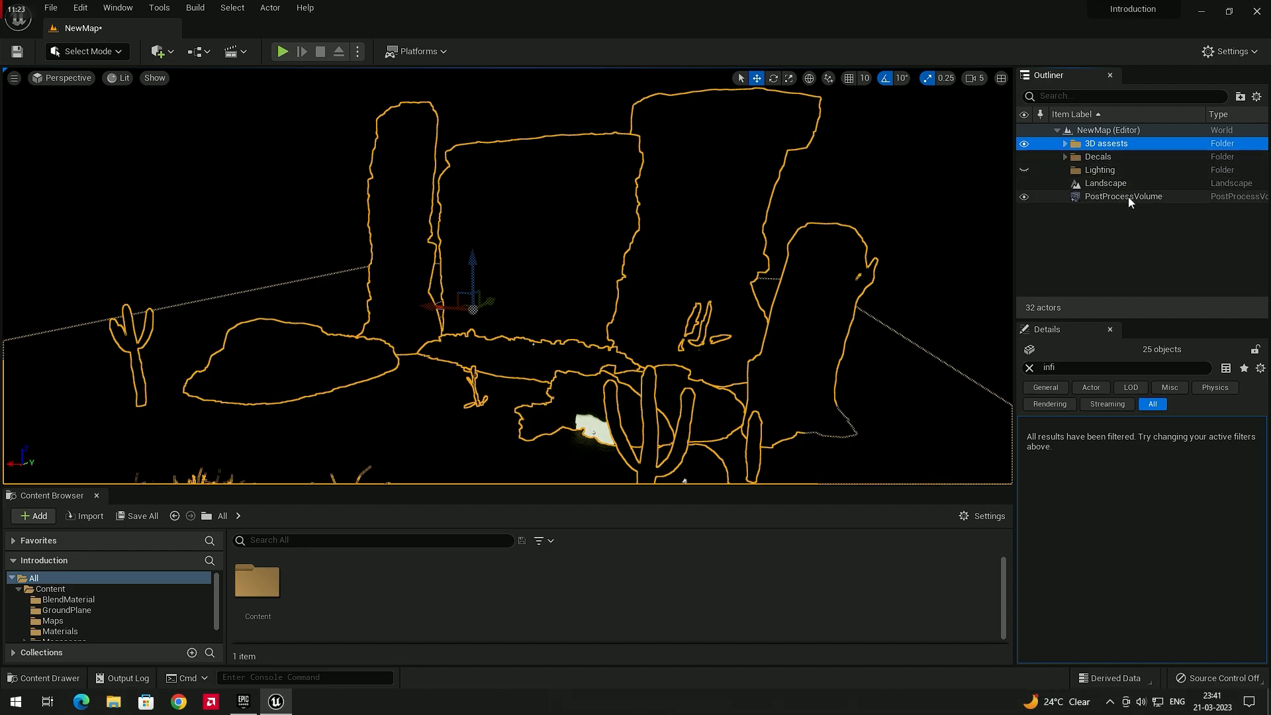
left_click(1150, 197)
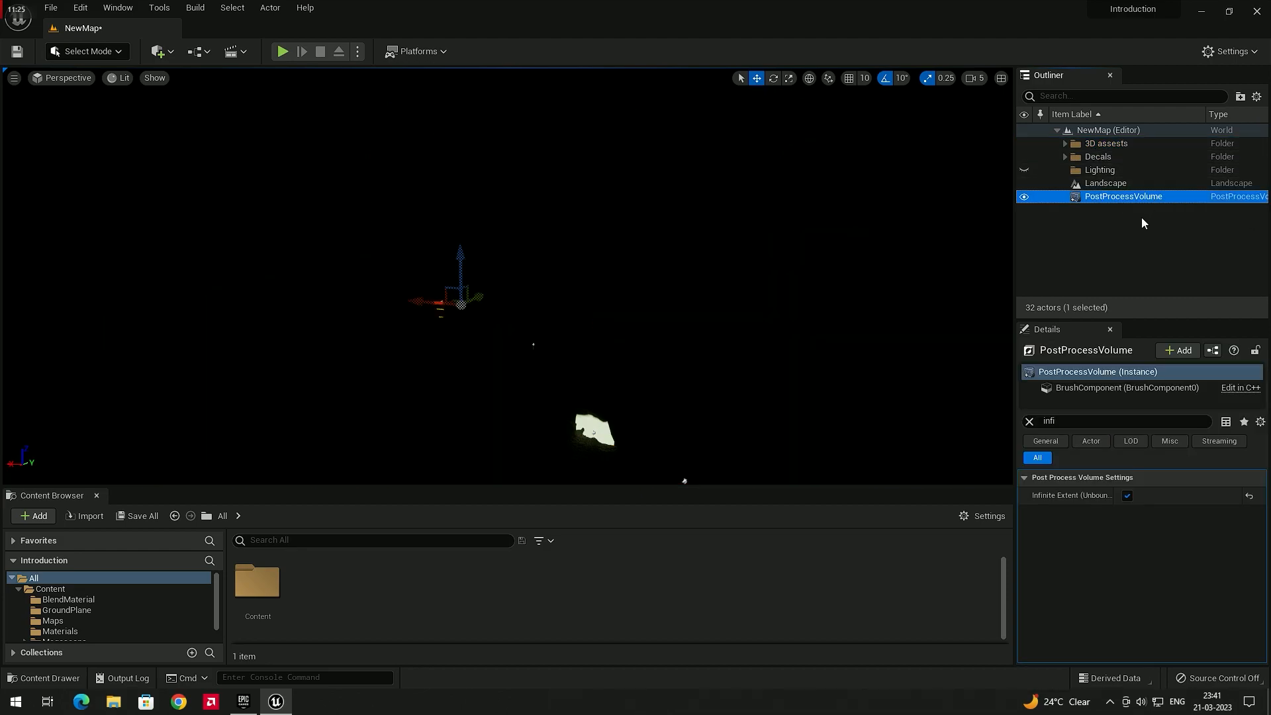
key("Delete")
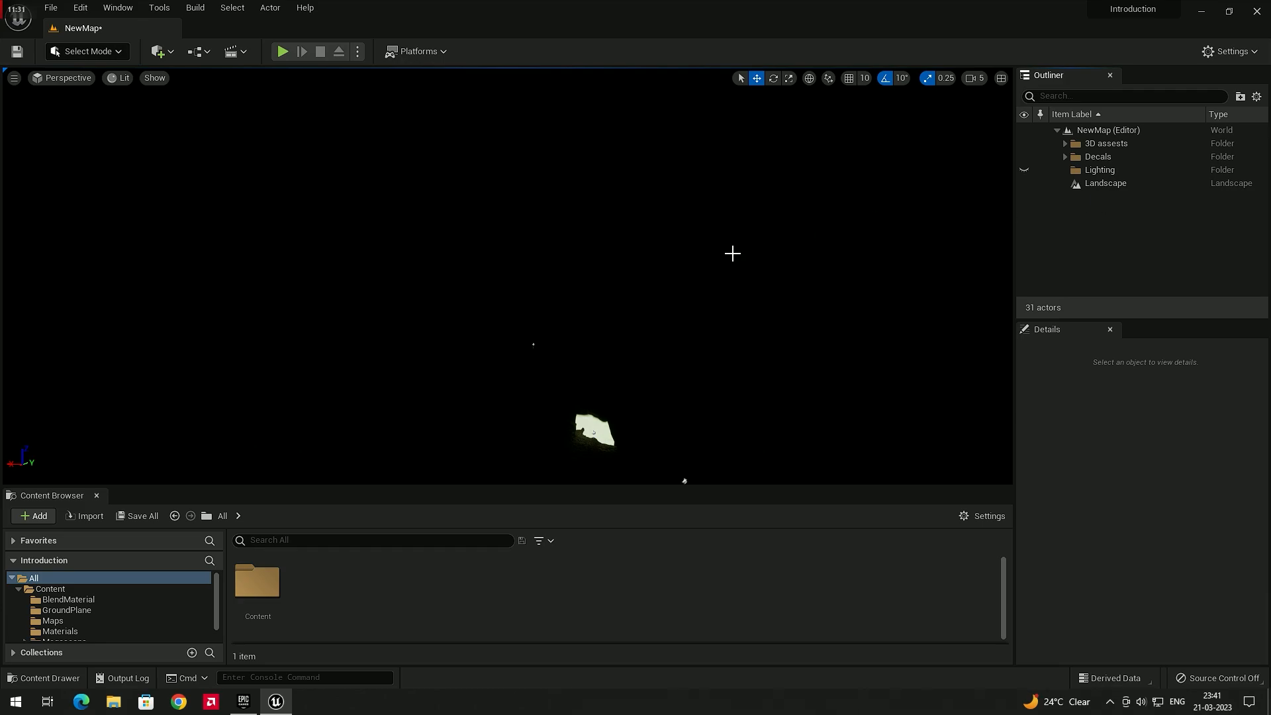
Switch the viewport view mode to Unlit
right_click_drag(689, 255, 689, 255)
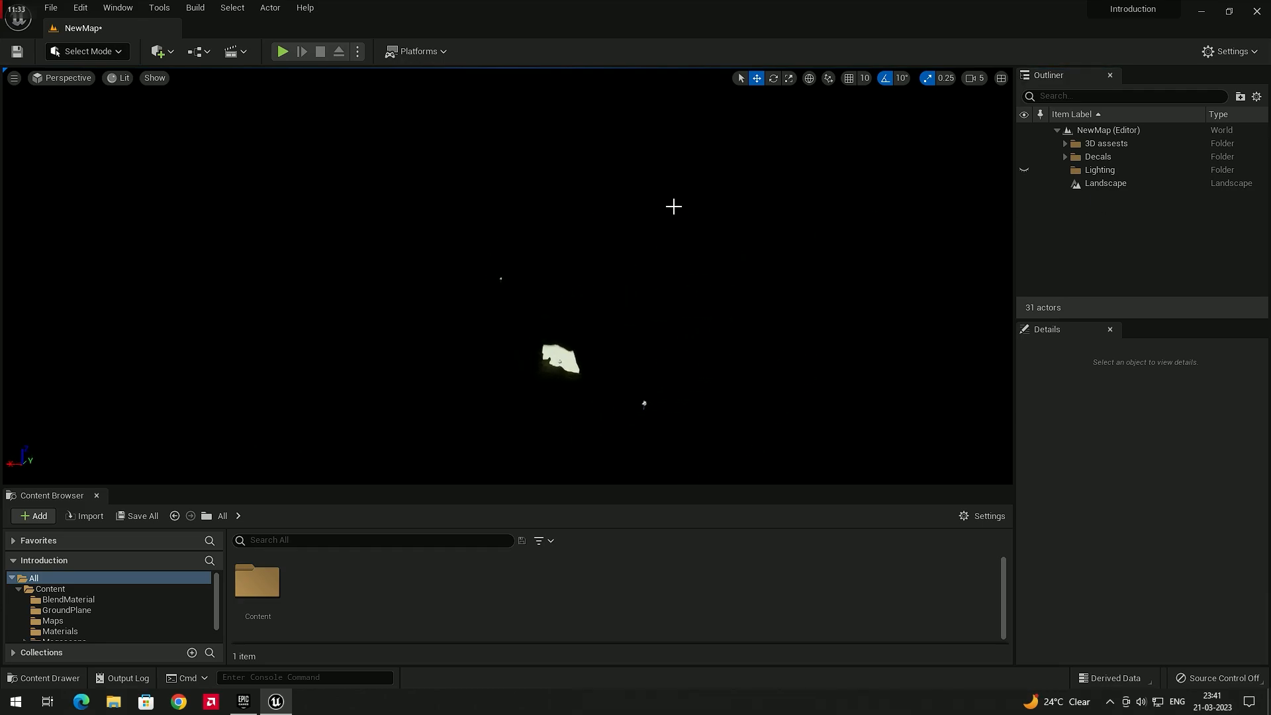
right_click_drag(686, 311, 718, 305)
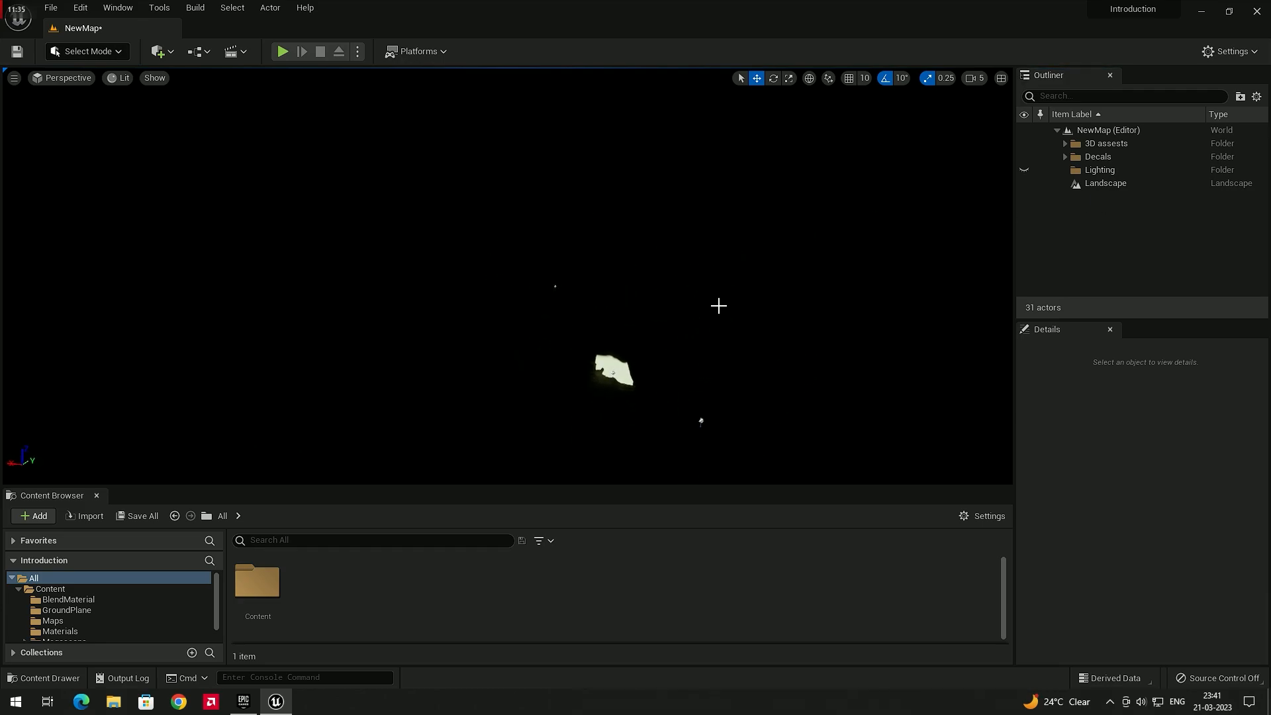
left_click(121, 79)
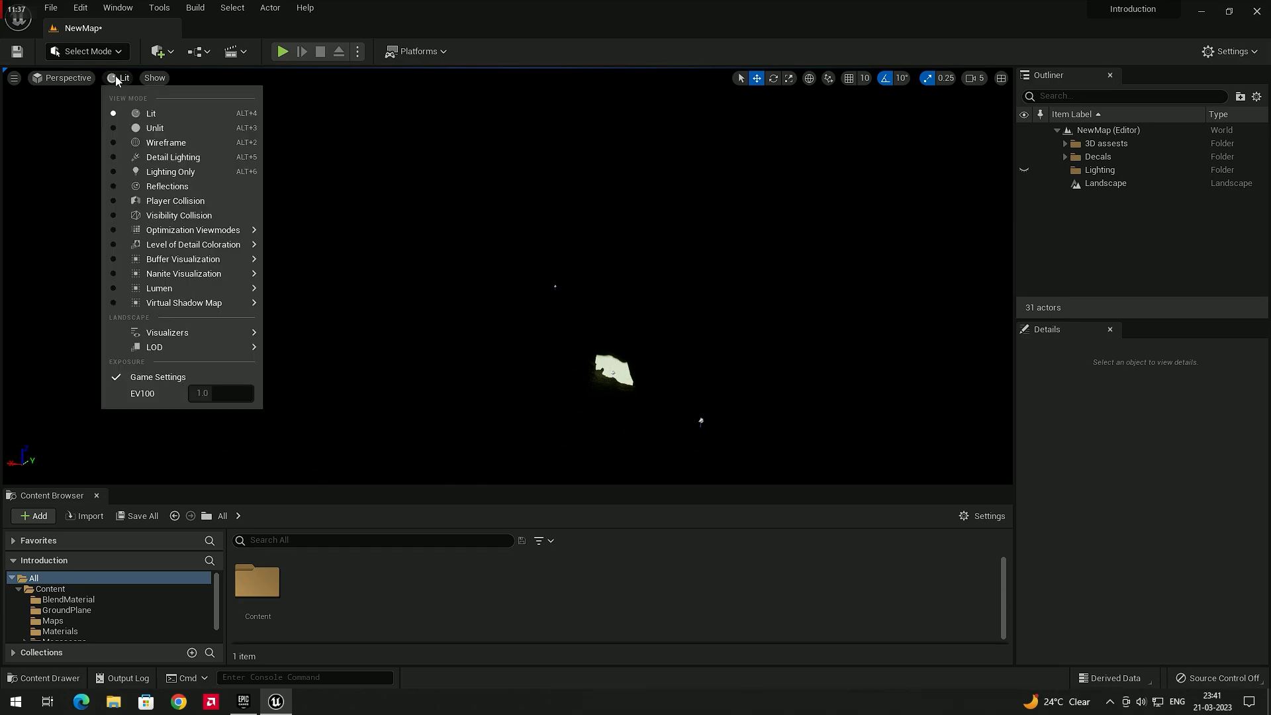
left_click(190, 129)
right_click_drag(666, 312, 660, 277)
key("s")
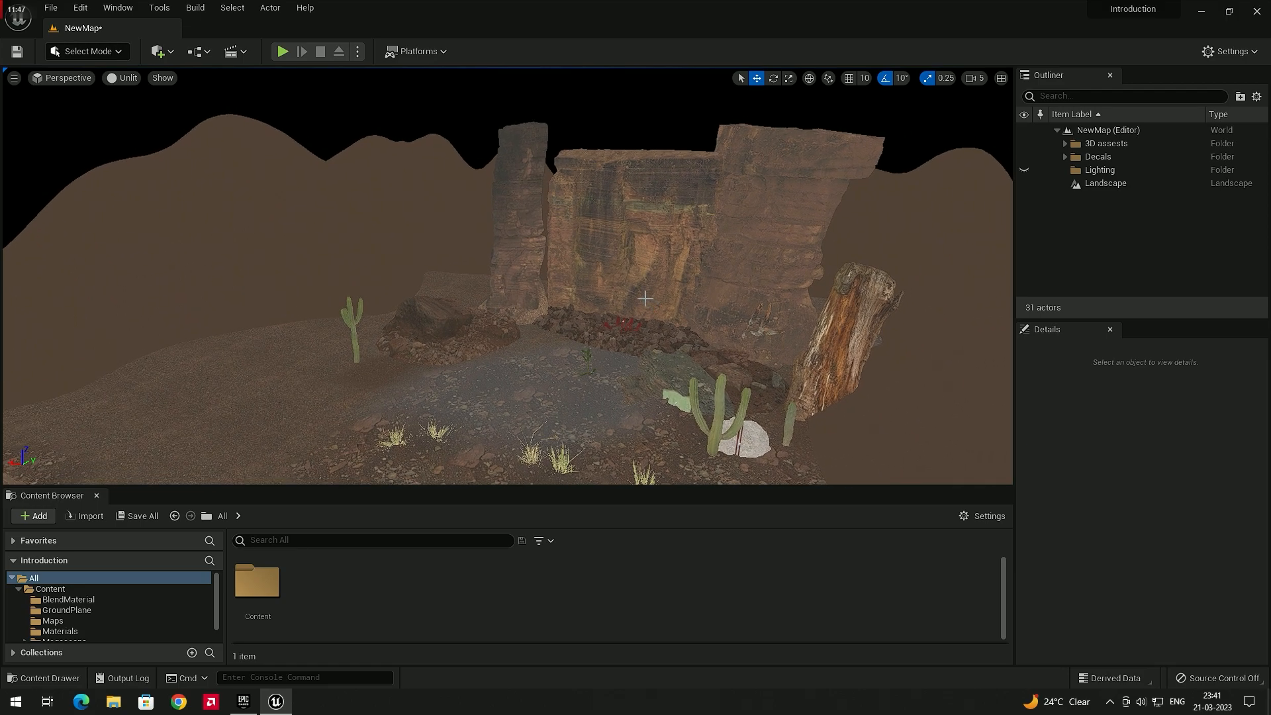
Place a new PostProcessVolume and enable its Infinite Extent (Unbound) setting
left_click(171, 53)
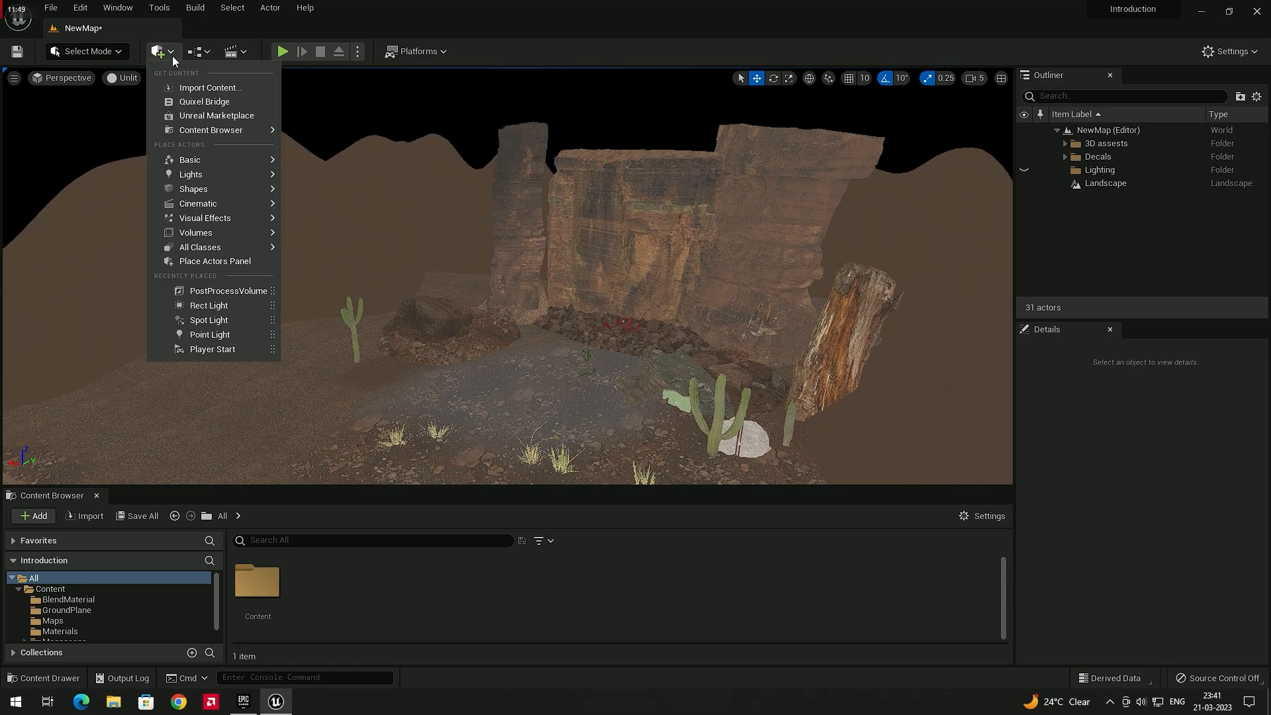
mouse_move(235, 225)
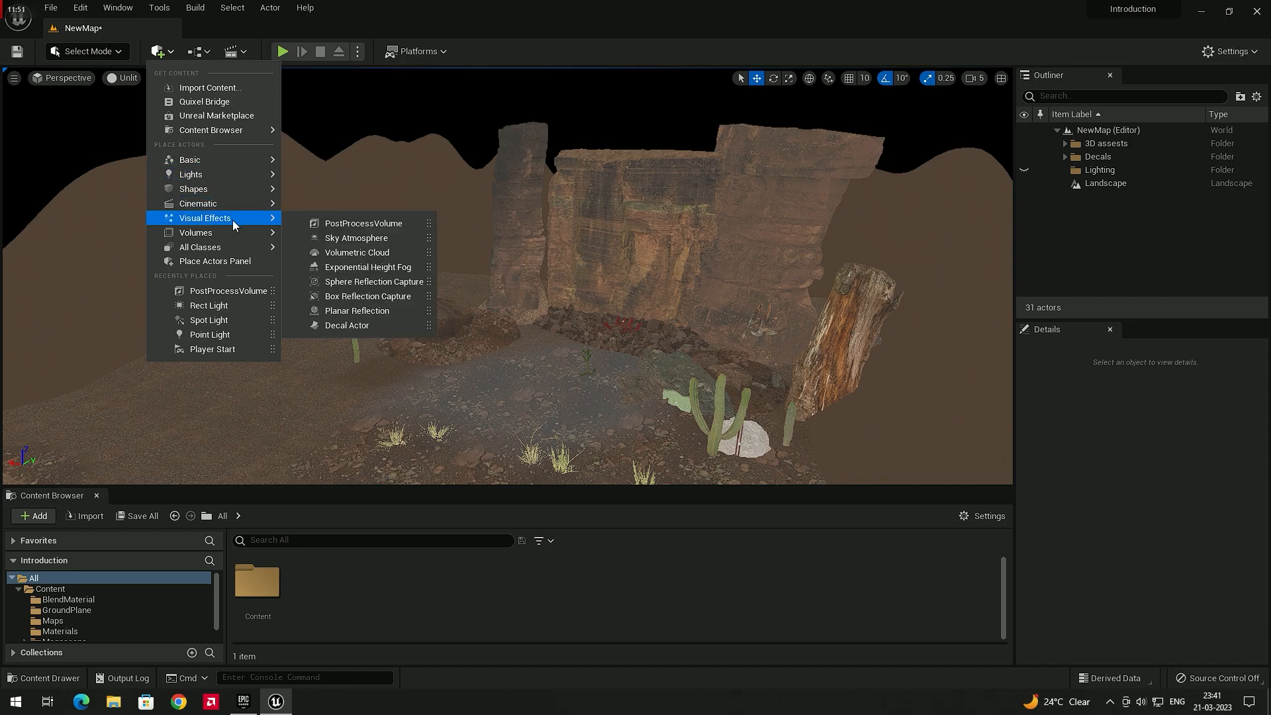
left_click(364, 226)
right_click_drag(463, 278, 560, 255)
key("s")
key("a")
key("d")
key("w")
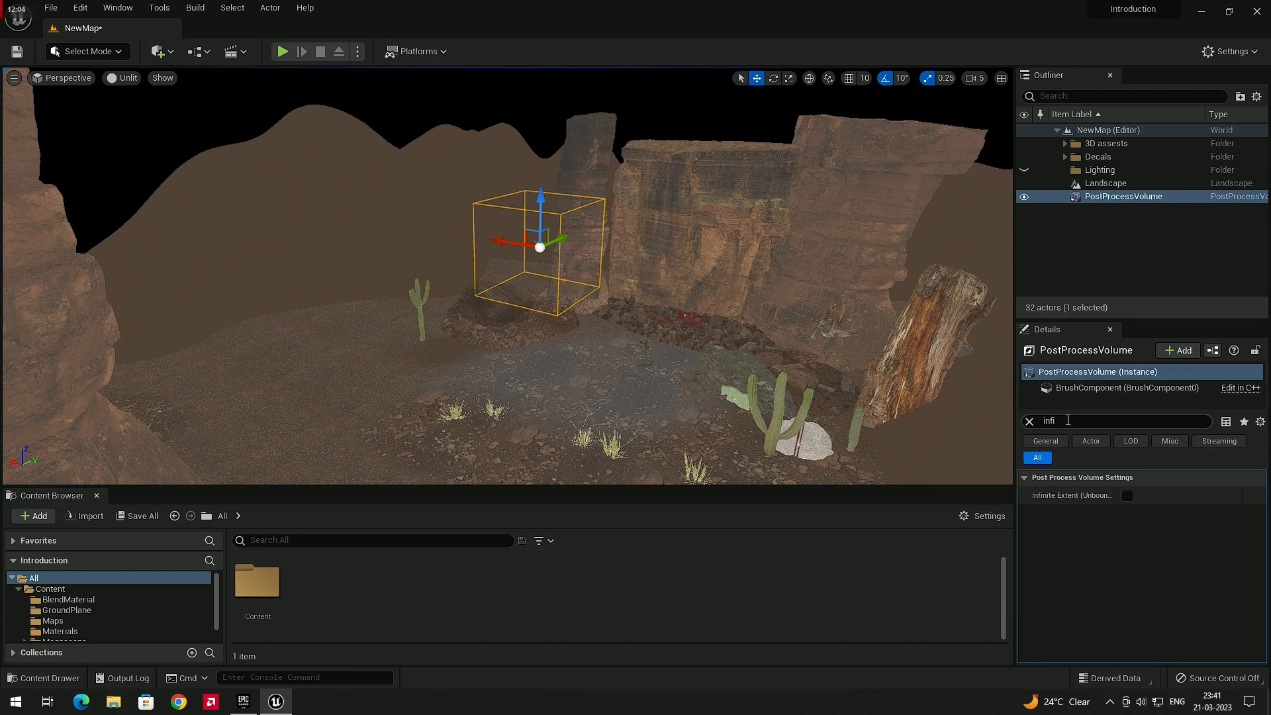
type("infi")
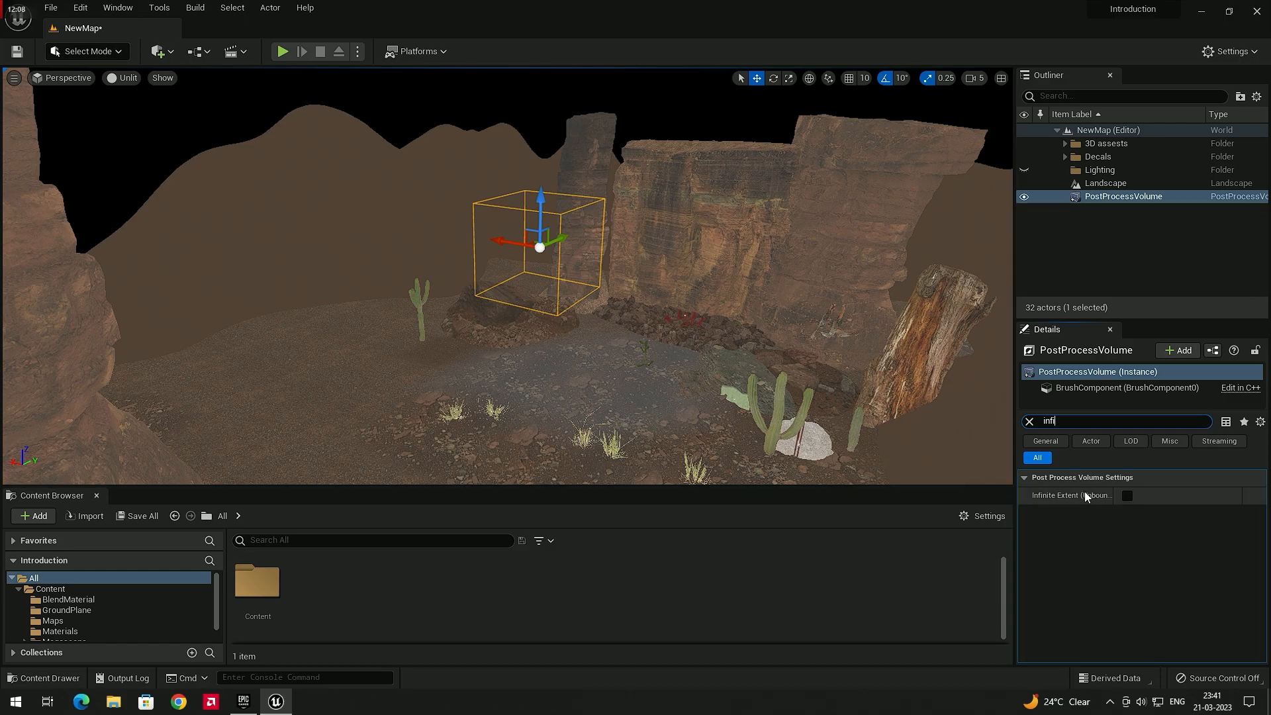
left_click(1129, 495)
scroll(670, 314, "down", 3)
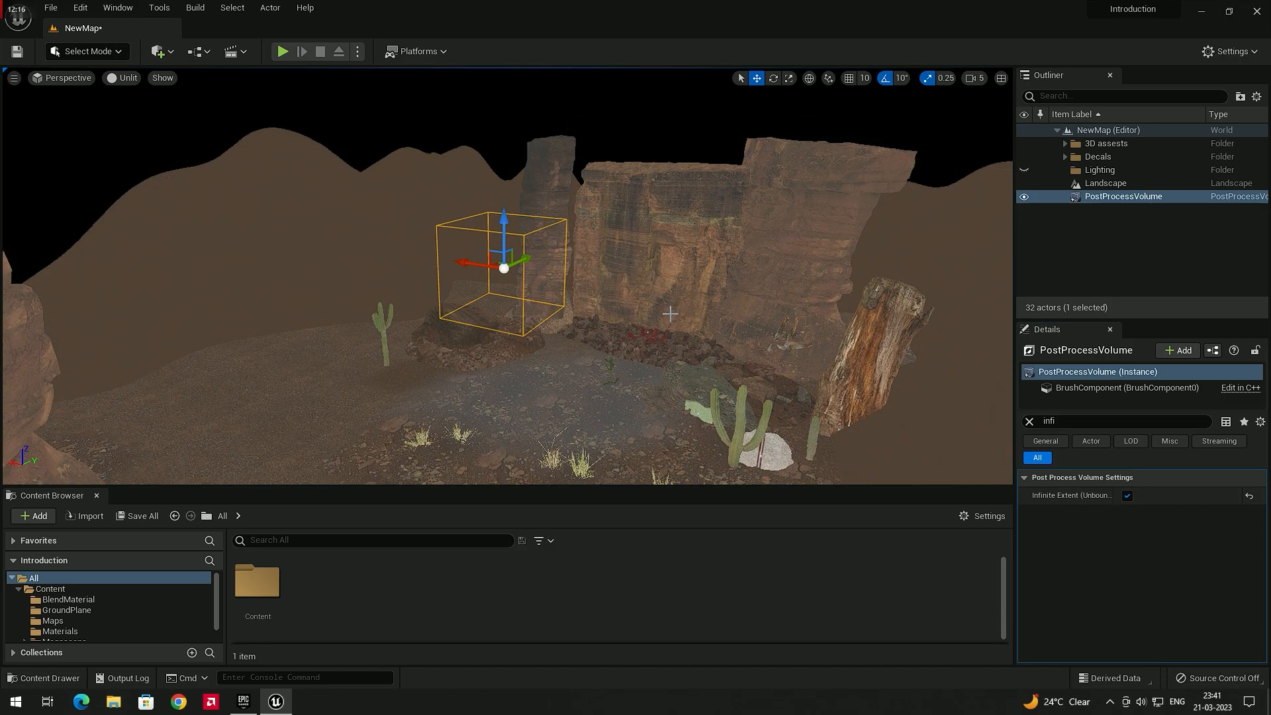
mouse_move(671, 296)
right_mouse_down()
mouse_move(644, 298)
mouse_move(707, 299)
mouse_move(674, 290)
right_mouse_up()
key("w")
key("s")
key("s")
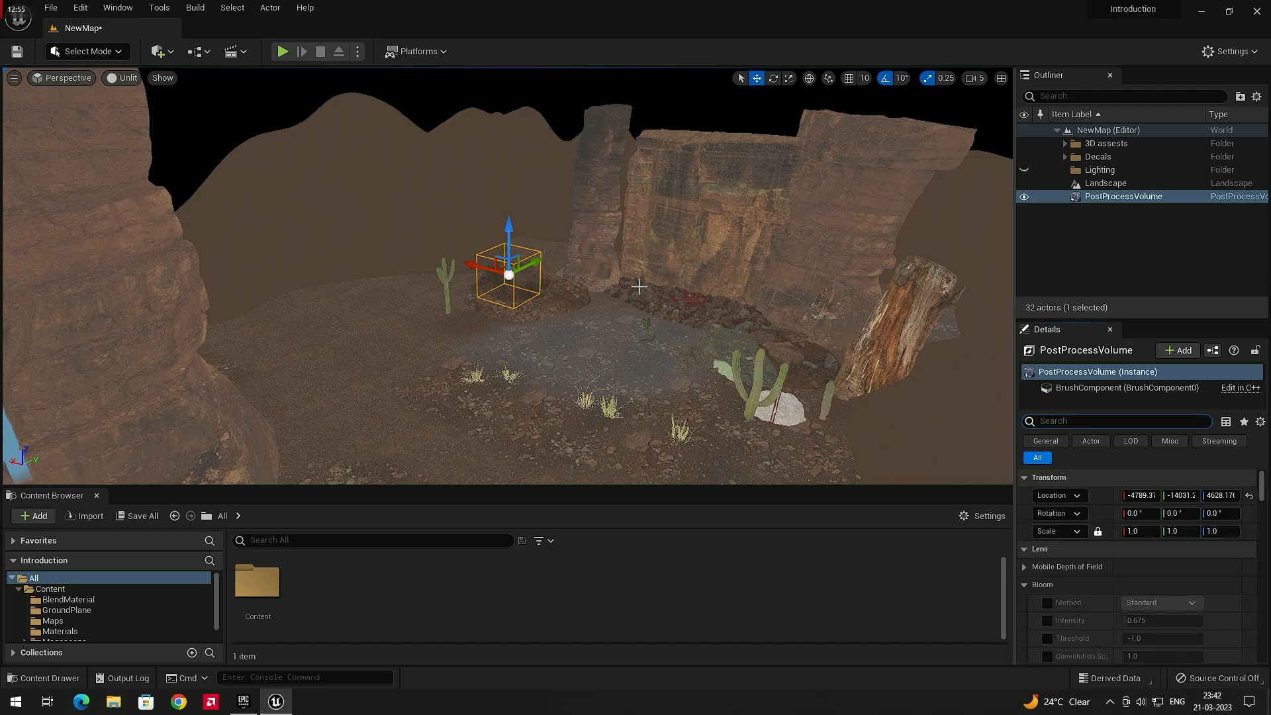
right_click_drag(657, 320, 662, 318)
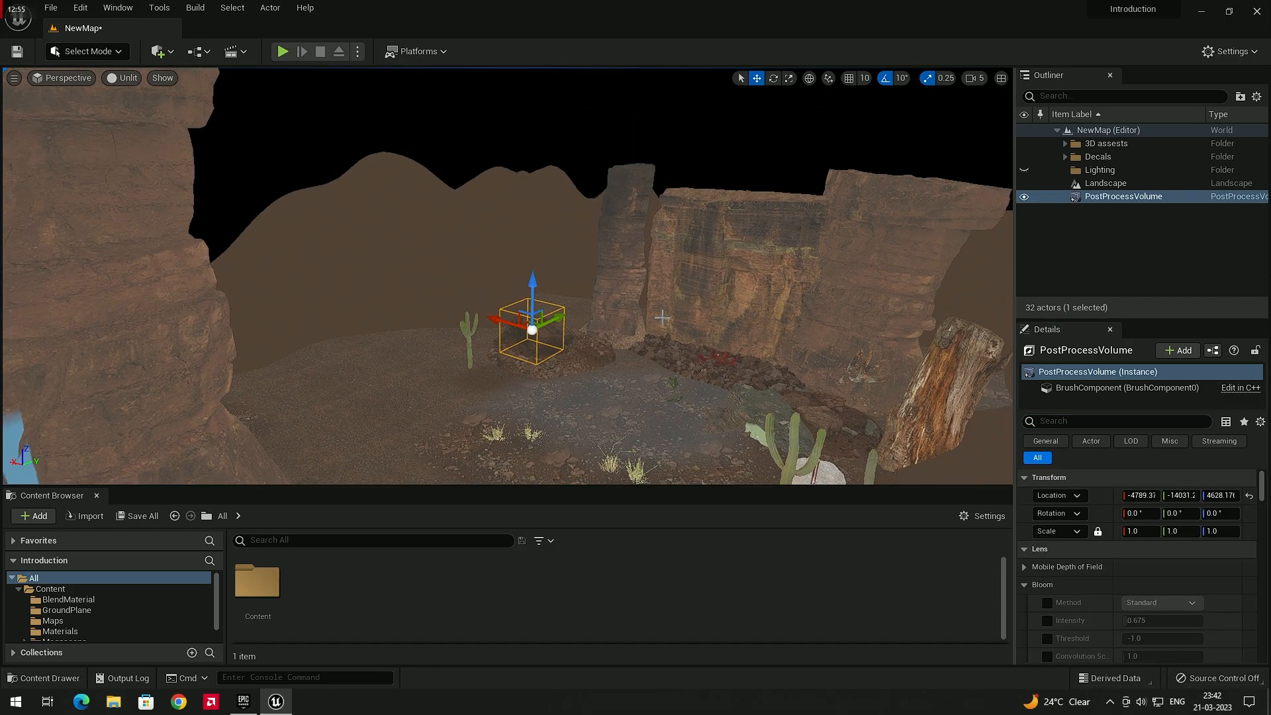
left_click(160, 52)
mouse_move(212, 176)
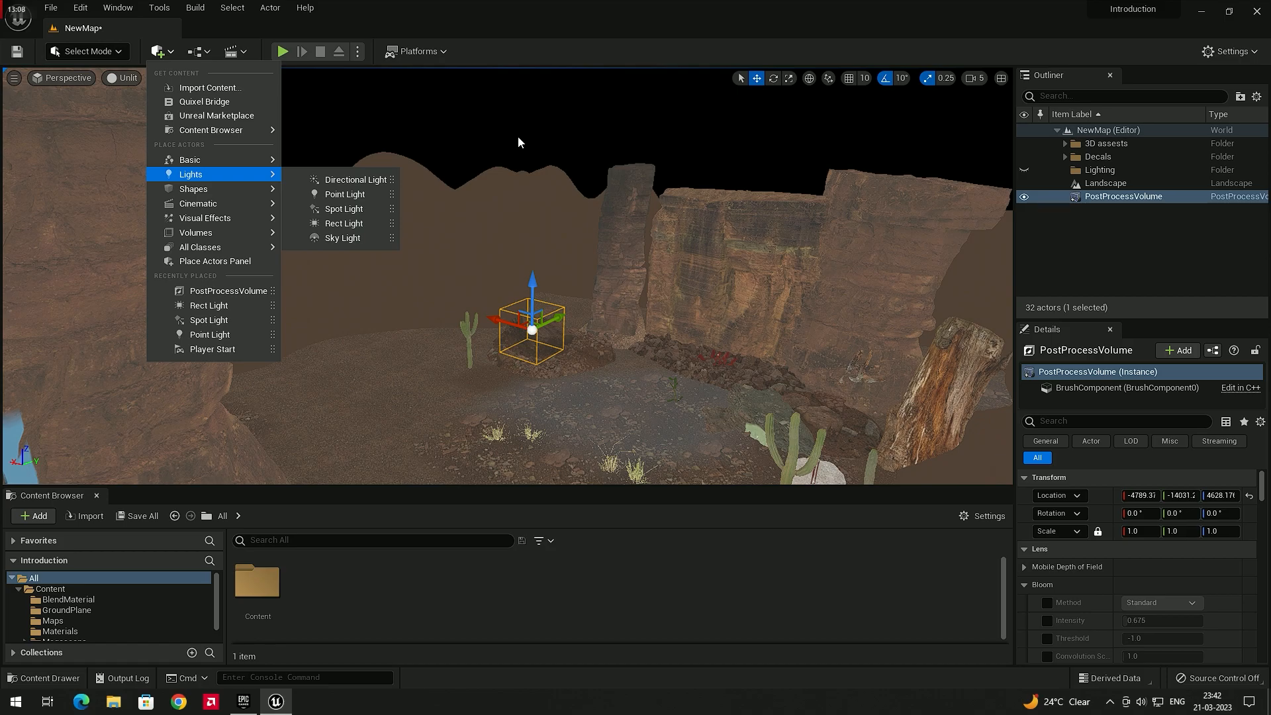
left_click(587, 588)
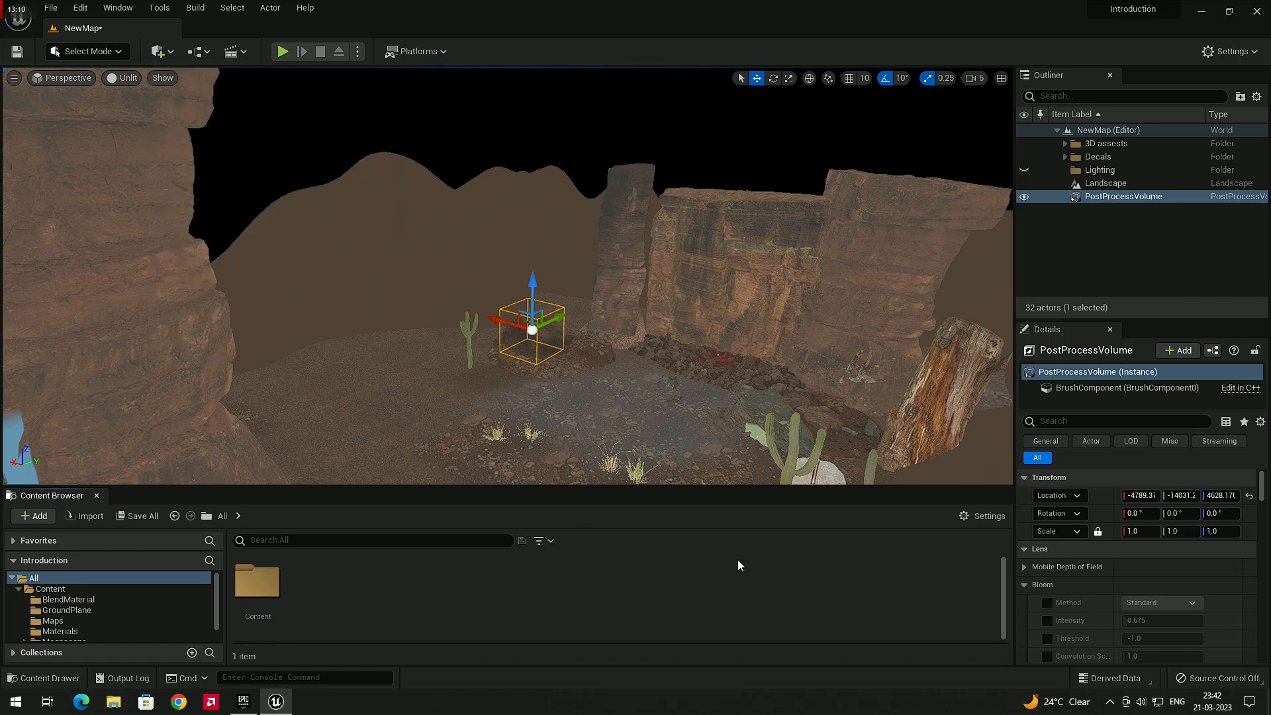
Turn on Show Engine Content in the Content Browser and open the Engine folder
left_click(964, 517)
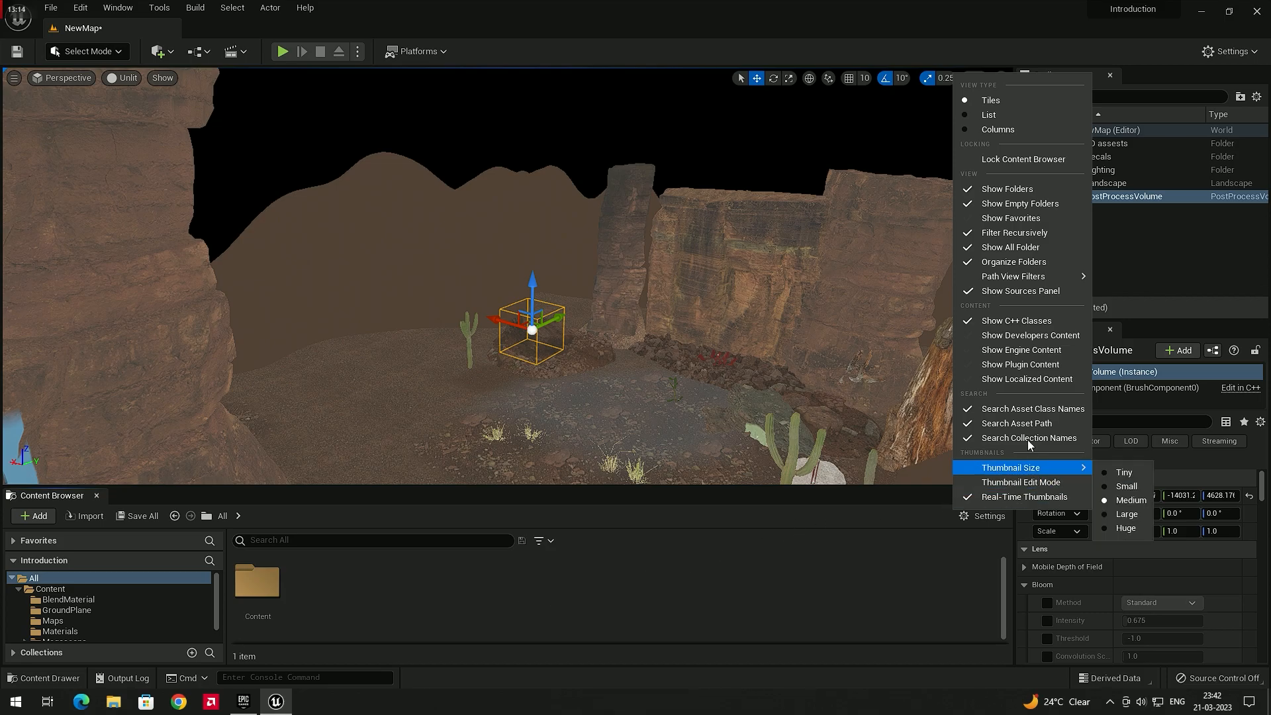
left_click(1019, 351)
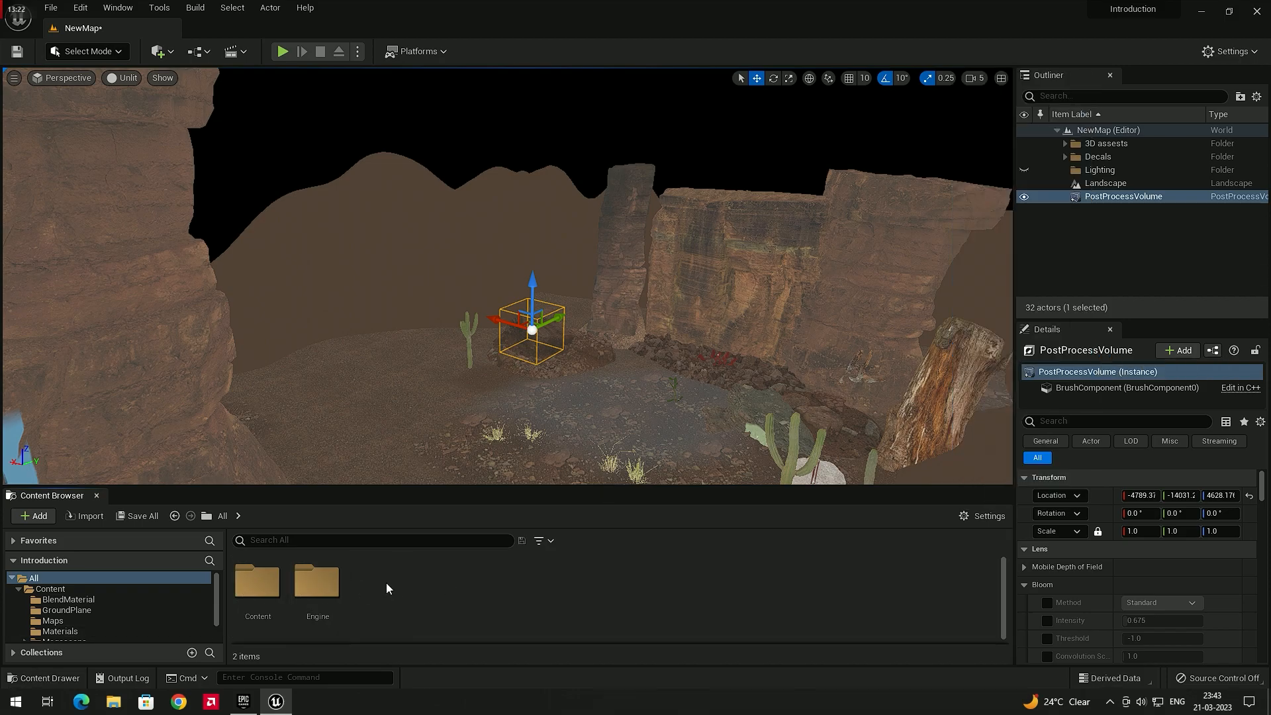
double_click(316, 581)
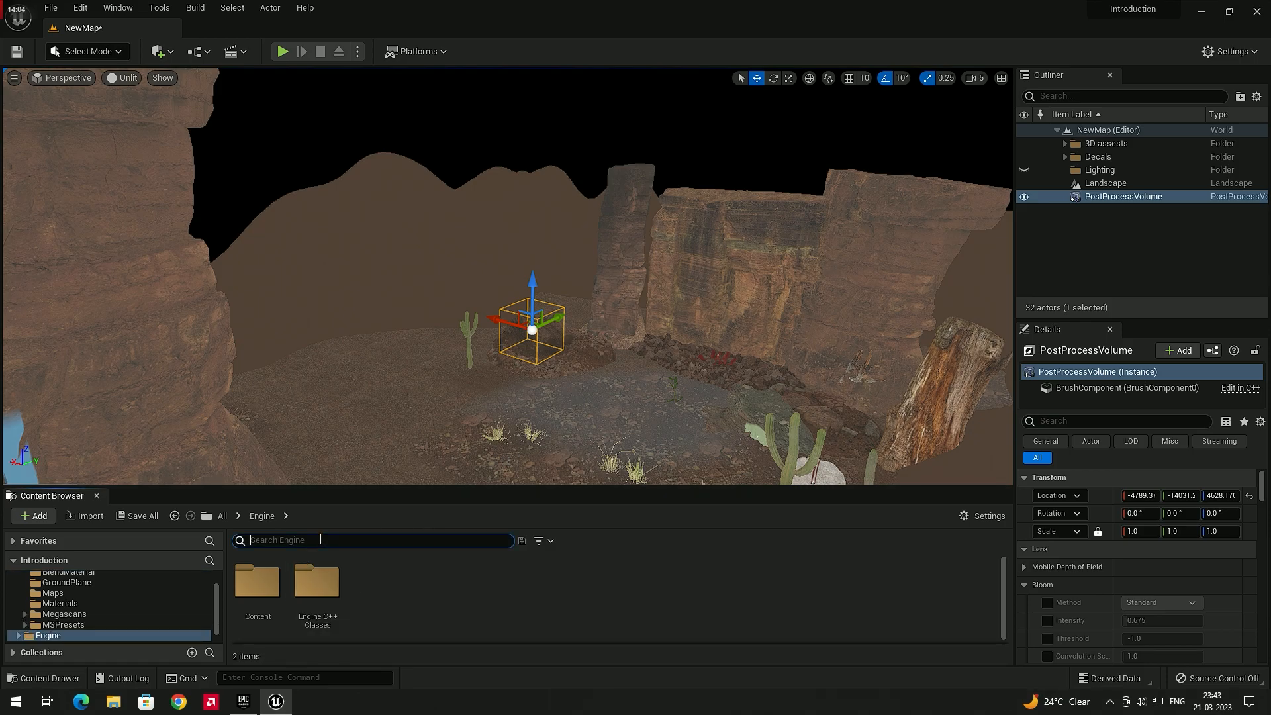
Search the engine content for sky and place BP_Sky_Sphere into the level
type("sky")
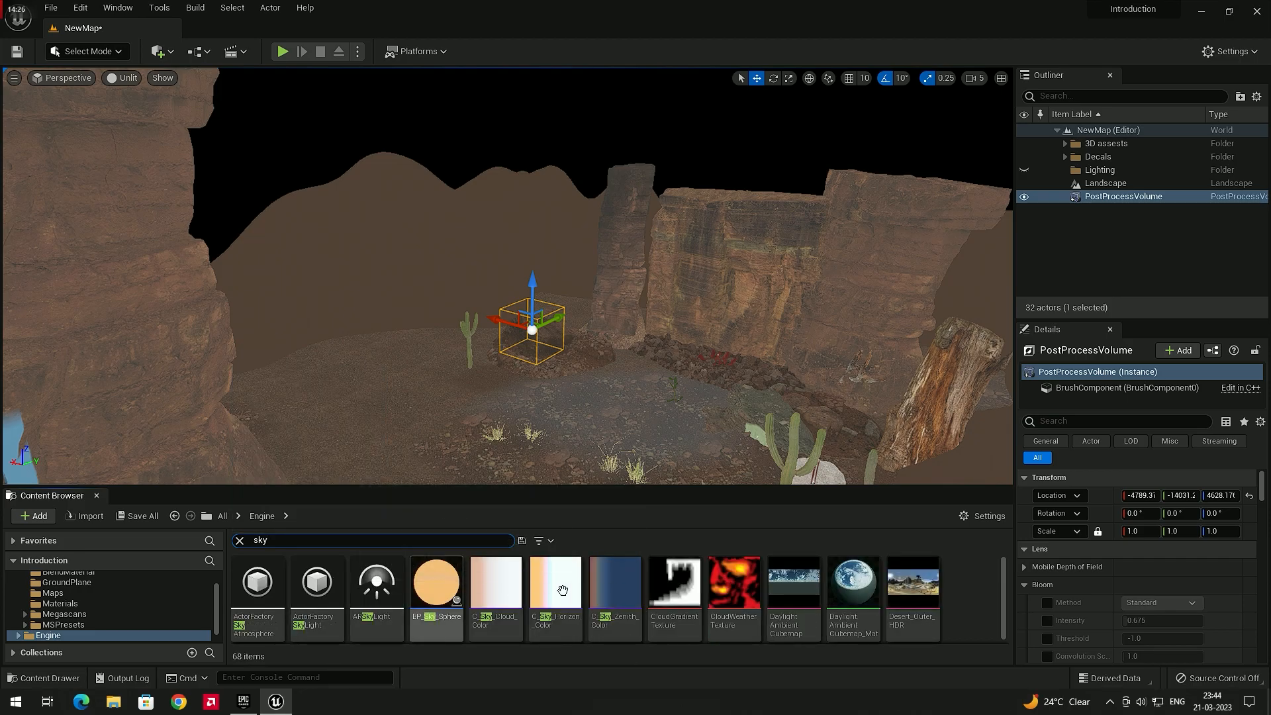
mouse_move(437, 622)
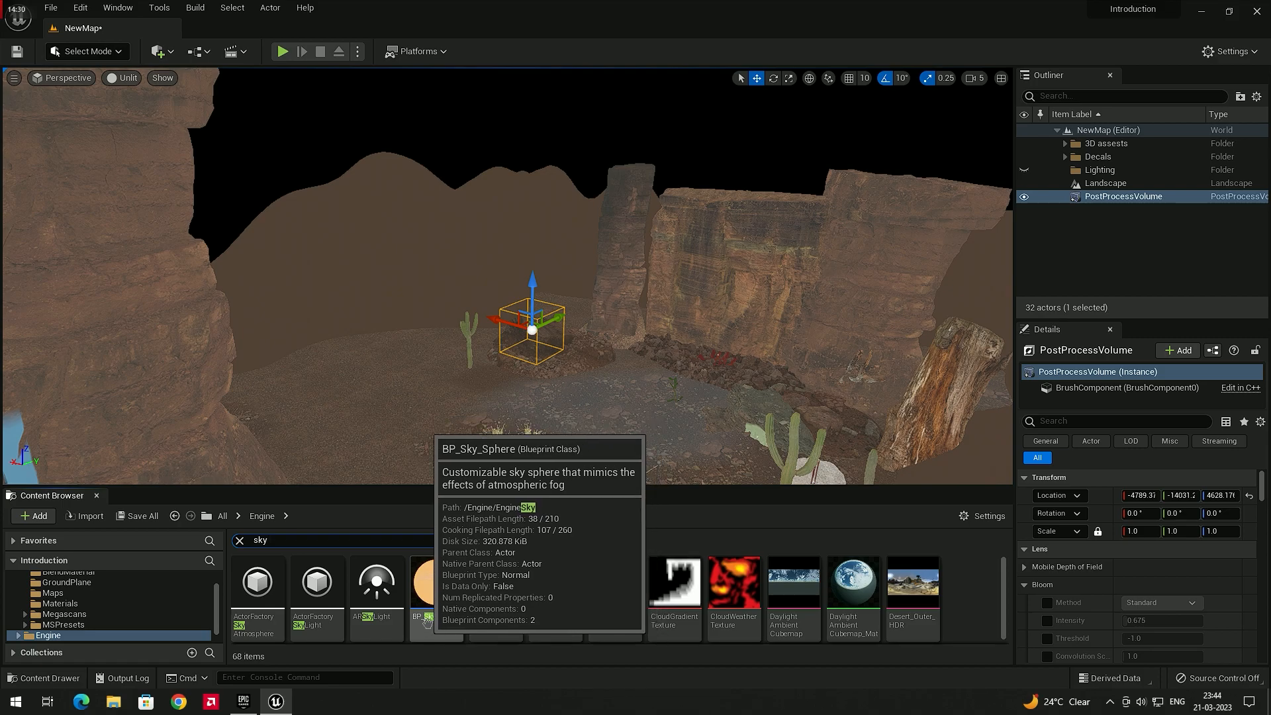
left_click(435, 619)
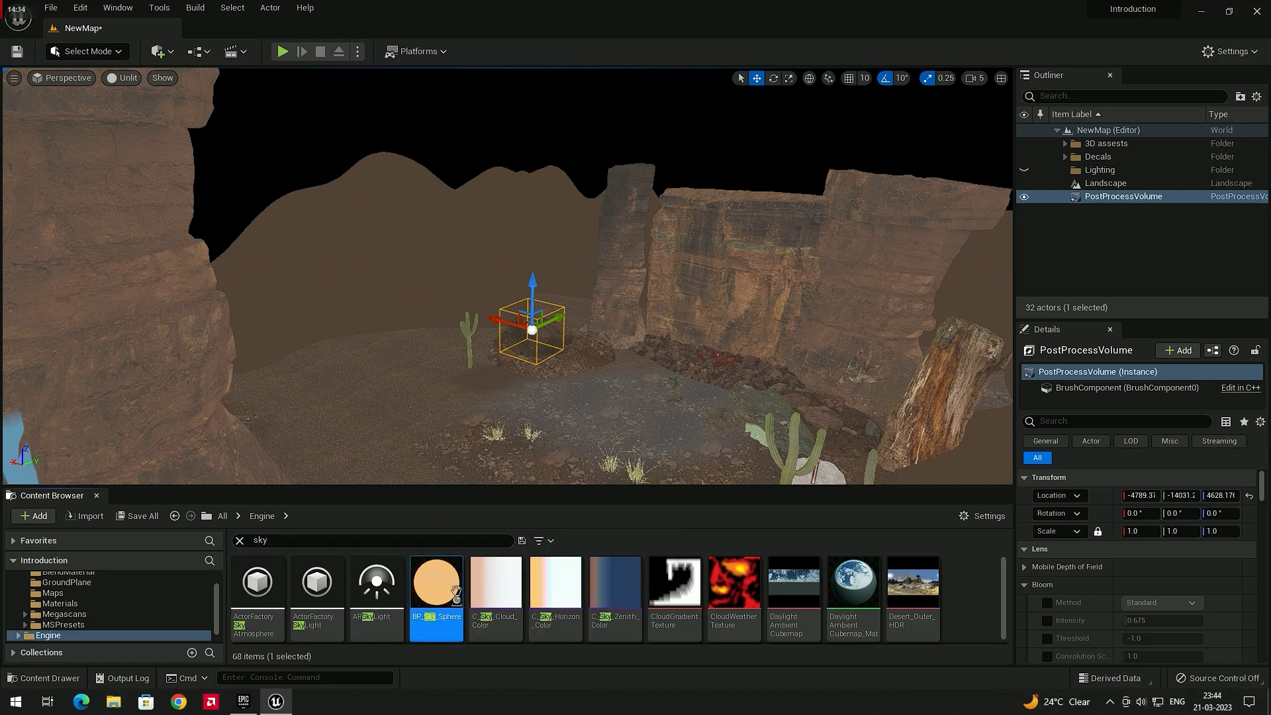
left_click_drag(552, 447, 550, 445)
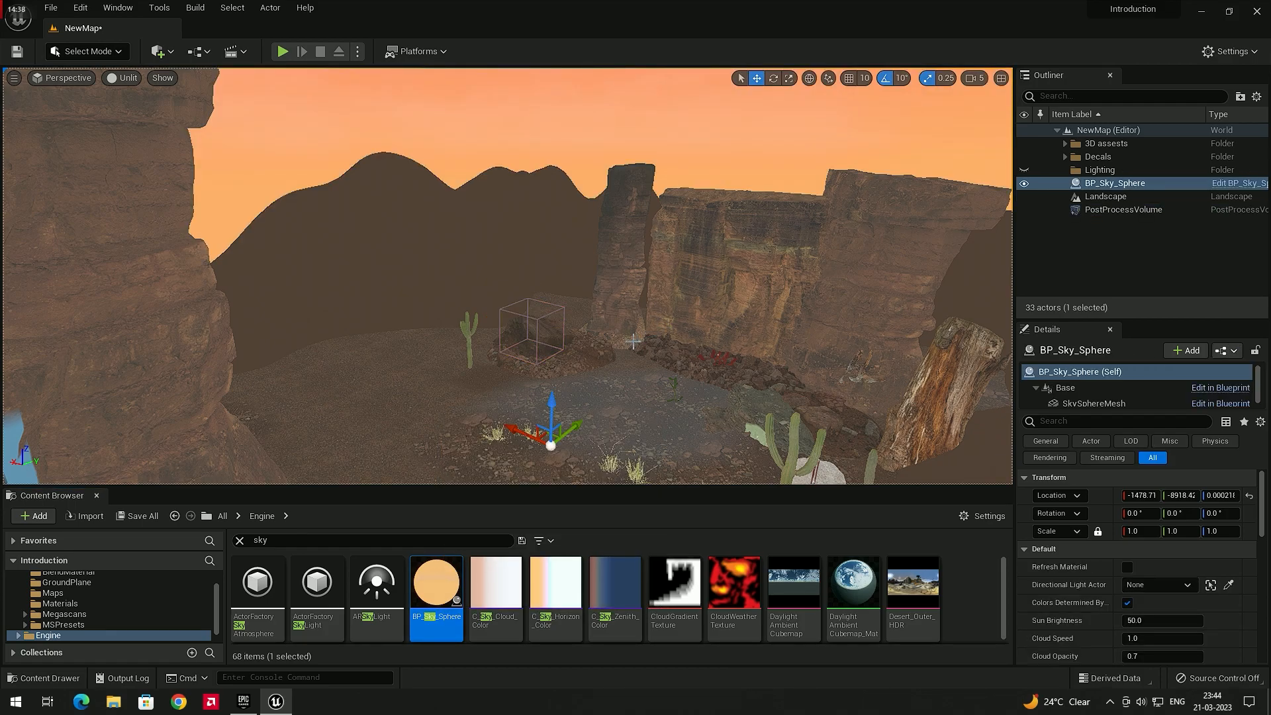
Switch the viewport view mode back to Lit
left_click(124, 78)
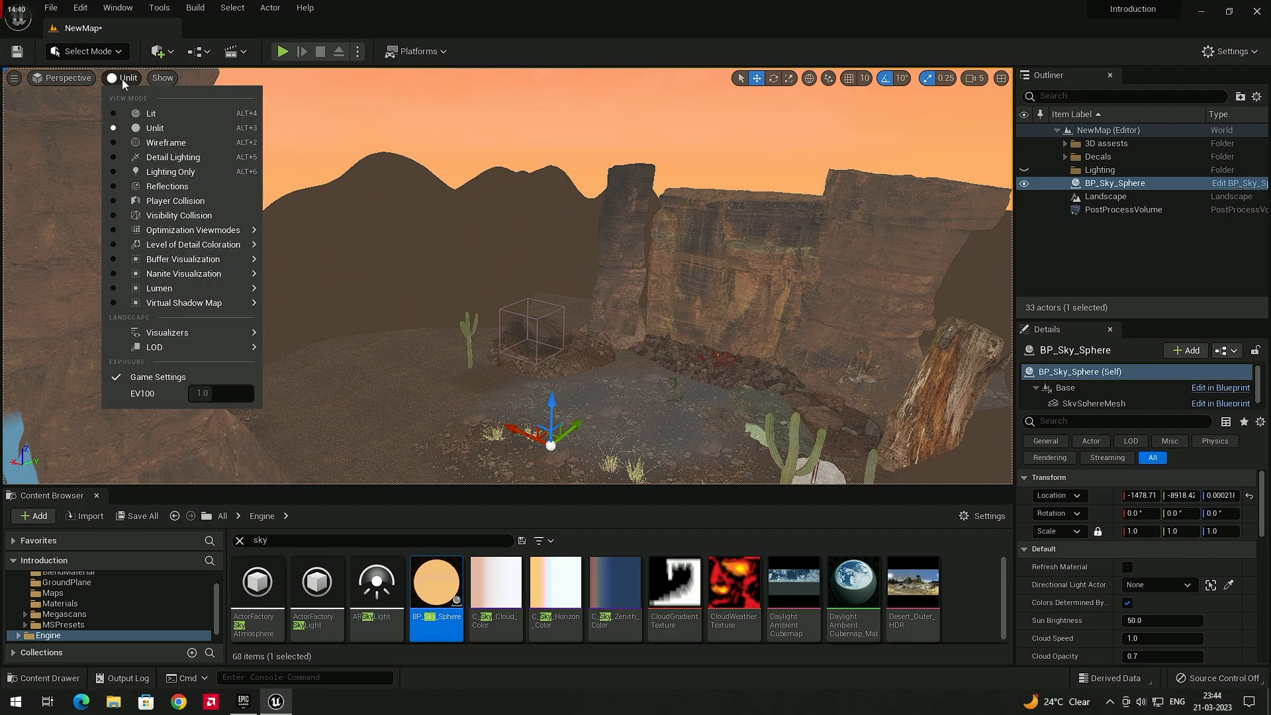
left_click(137, 113)
mouse_move(635, 283)
right_mouse_down()
mouse_move(601, 283)
mouse_move(617, 295)
mouse_move(656, 222)
mouse_move(854, 257)
mouse_move(907, 311)
mouse_move(529, 285)
mouse_move(635, 298)
mouse_move(632, 262)
right_mouse_up()
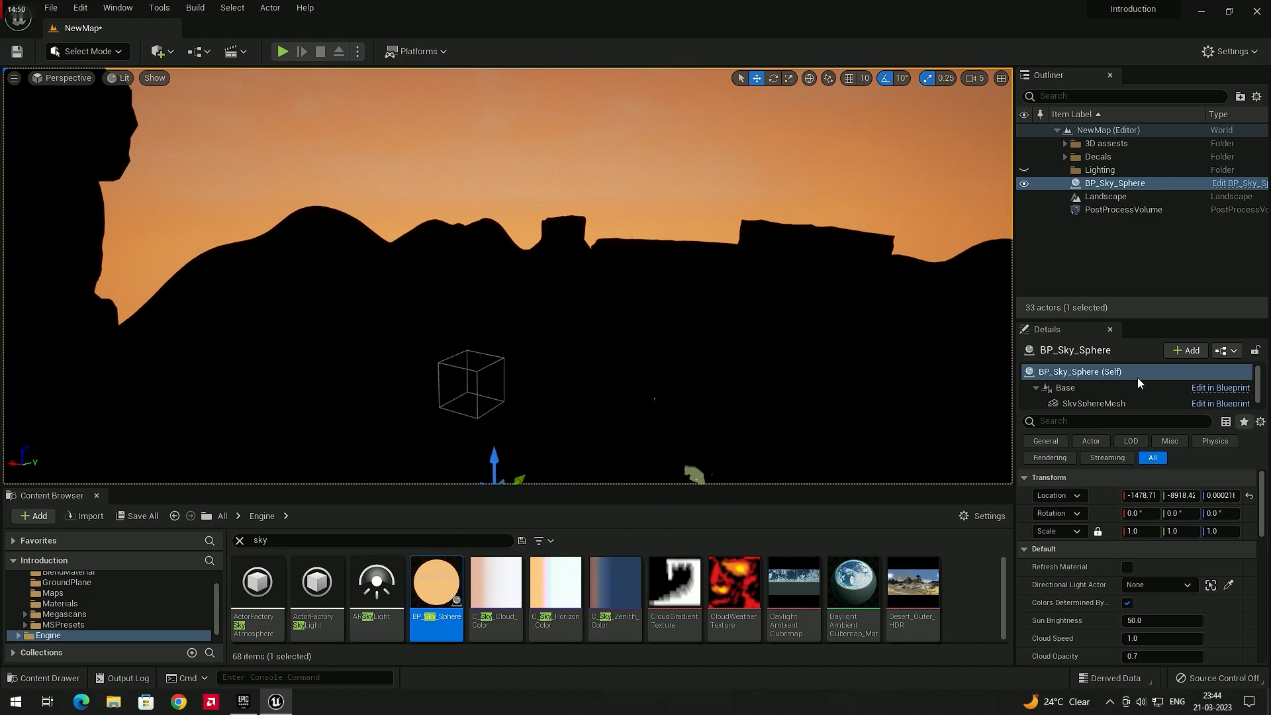
scroll(1088, 541, "down", 2)
key("ctrl+z")
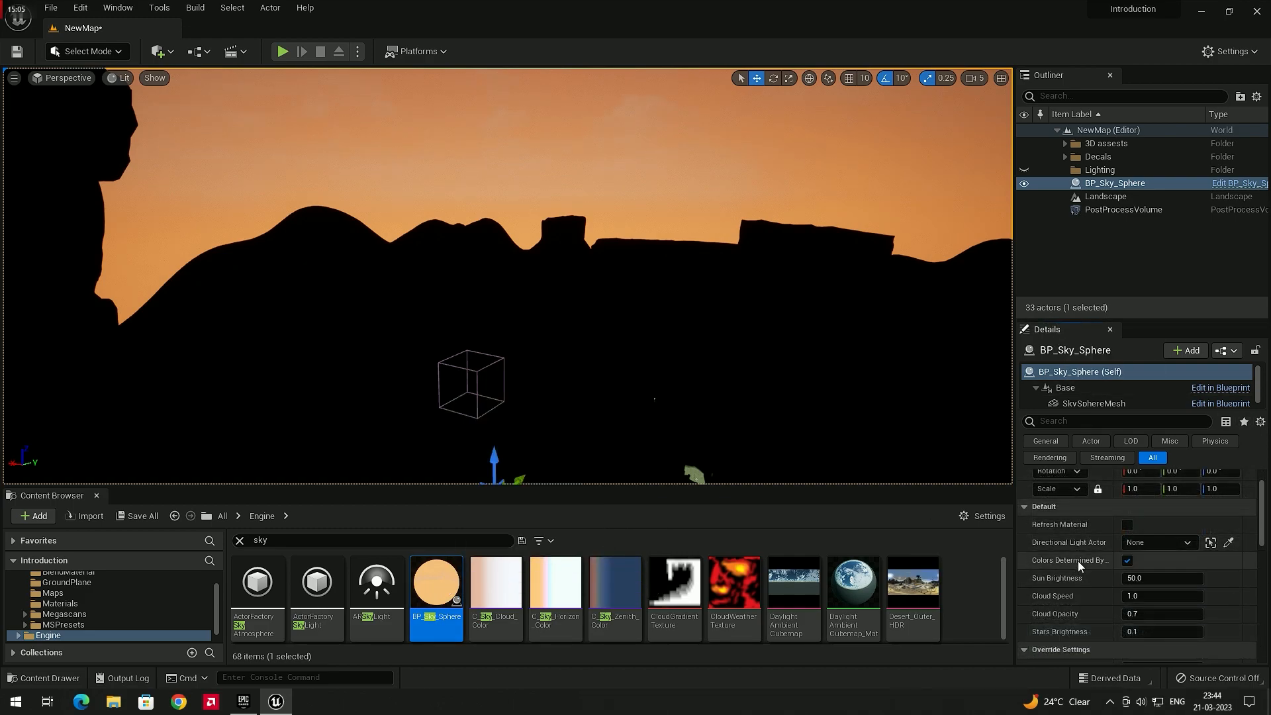
Raise the sky sphere's Sun Height override to about 0.5
scroll(1077, 559, "down", 1)
scroll(1079, 558, "down", 1)
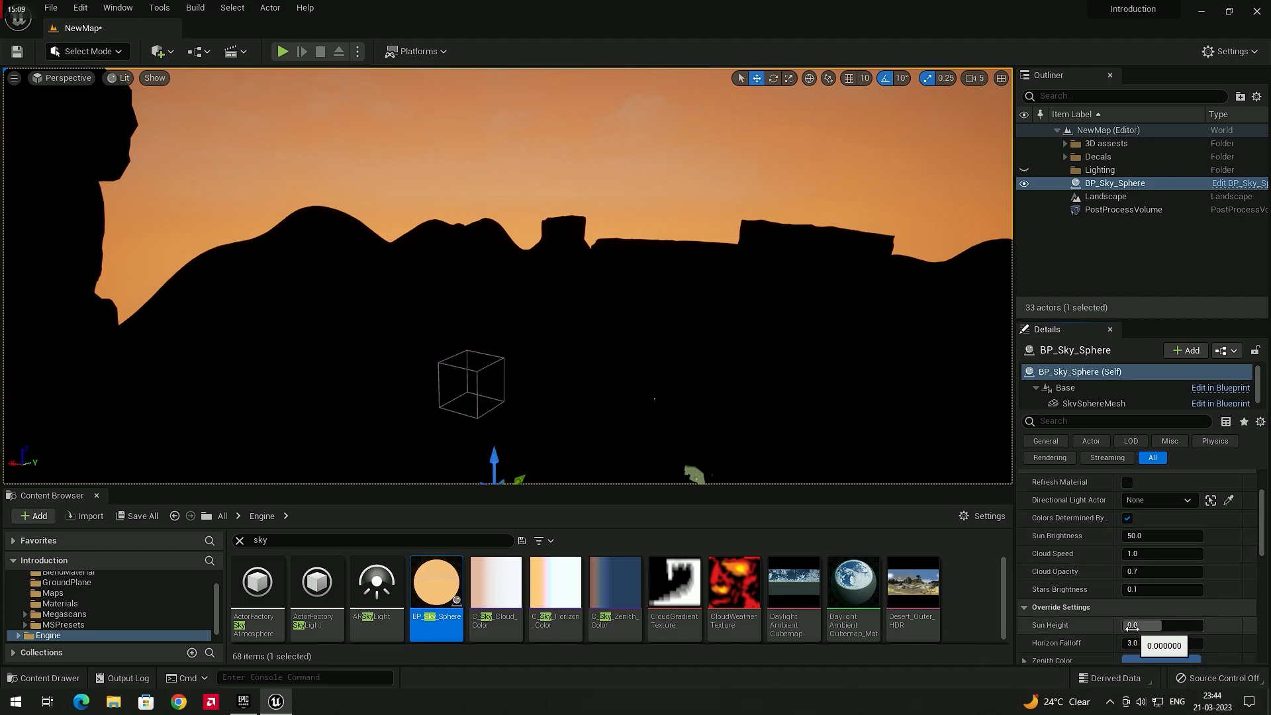
left_click_drag(1131, 626, 1182, 625)
right_click_drag(823, 428, 917, 404)
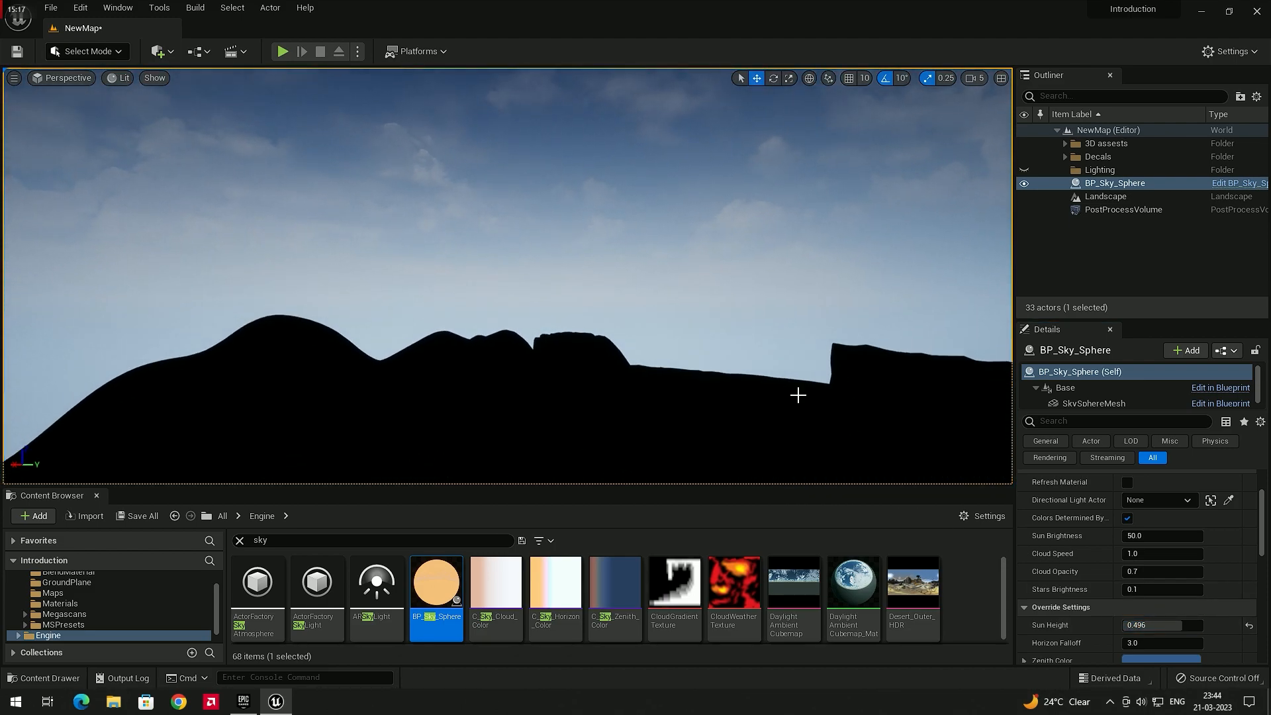
Lower the sky sphere's Sun Height to about -0.98 to preview a night sky
left_click_drag(1133, 625, 1184, 624)
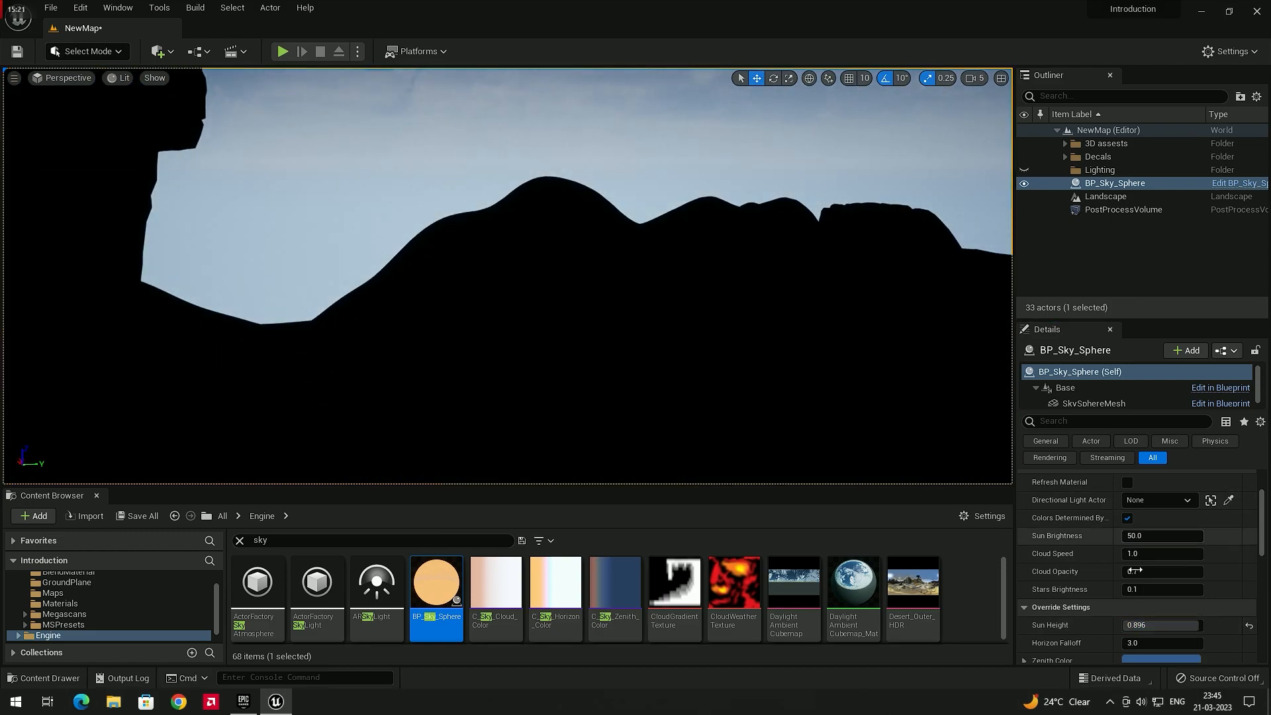
left_click_drag(1151, 624, 1032, 625)
left_click_drag(1152, 625, 1123, 625)
right_click_drag(662, 284, 569, 218)
right_click_drag(843, 315, 629, 325)
right_click_drag(725, 325, 649, 397)
right_click_drag(715, 313, 837, 378)
right_click_drag(758, 334, 733, 281)
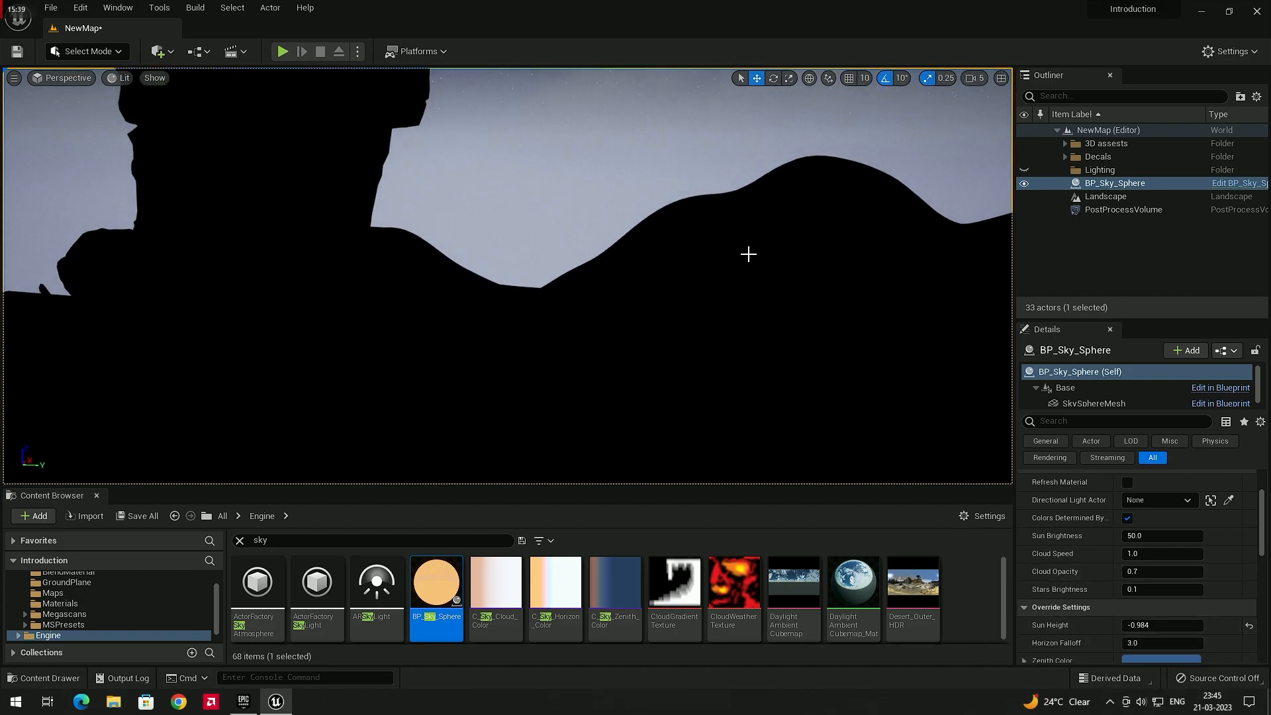
right_click_drag(691, 285, 661, 267)
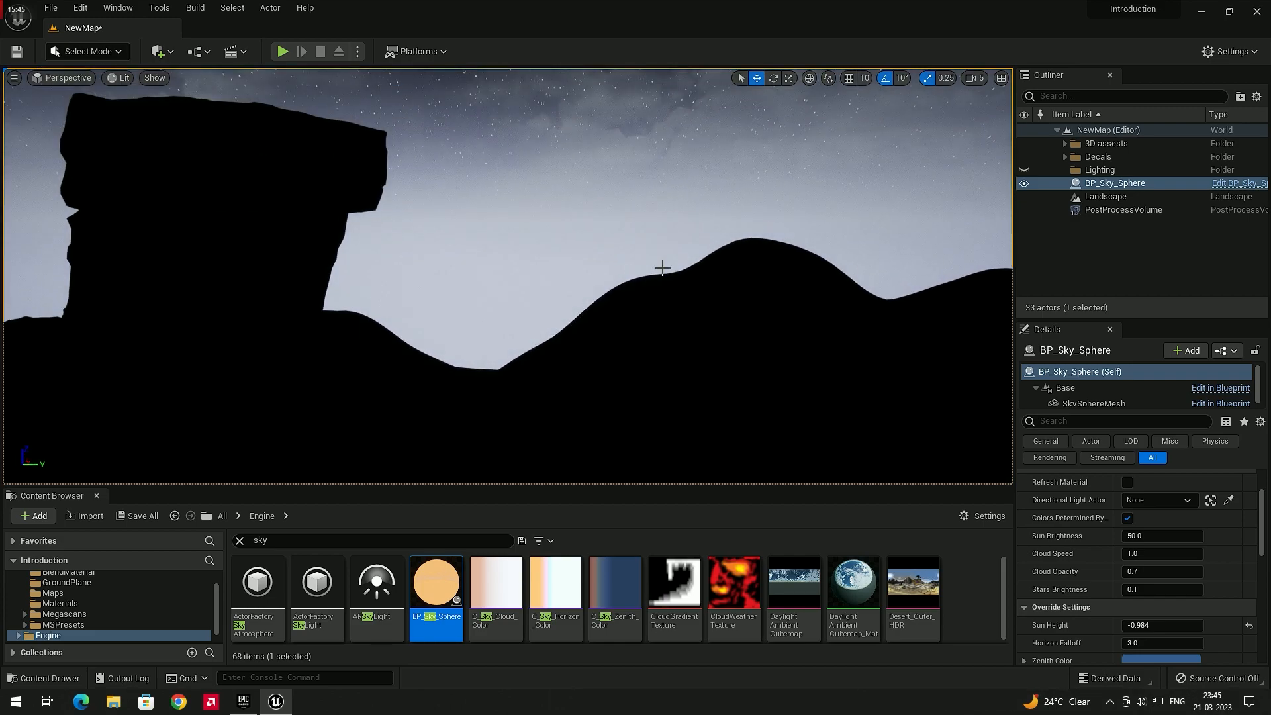
Set the sky sphere's Sun Height to about 0.82
left_click_drag(1129, 624, 1195, 625)
right_click_drag(832, 420, 625, 335)
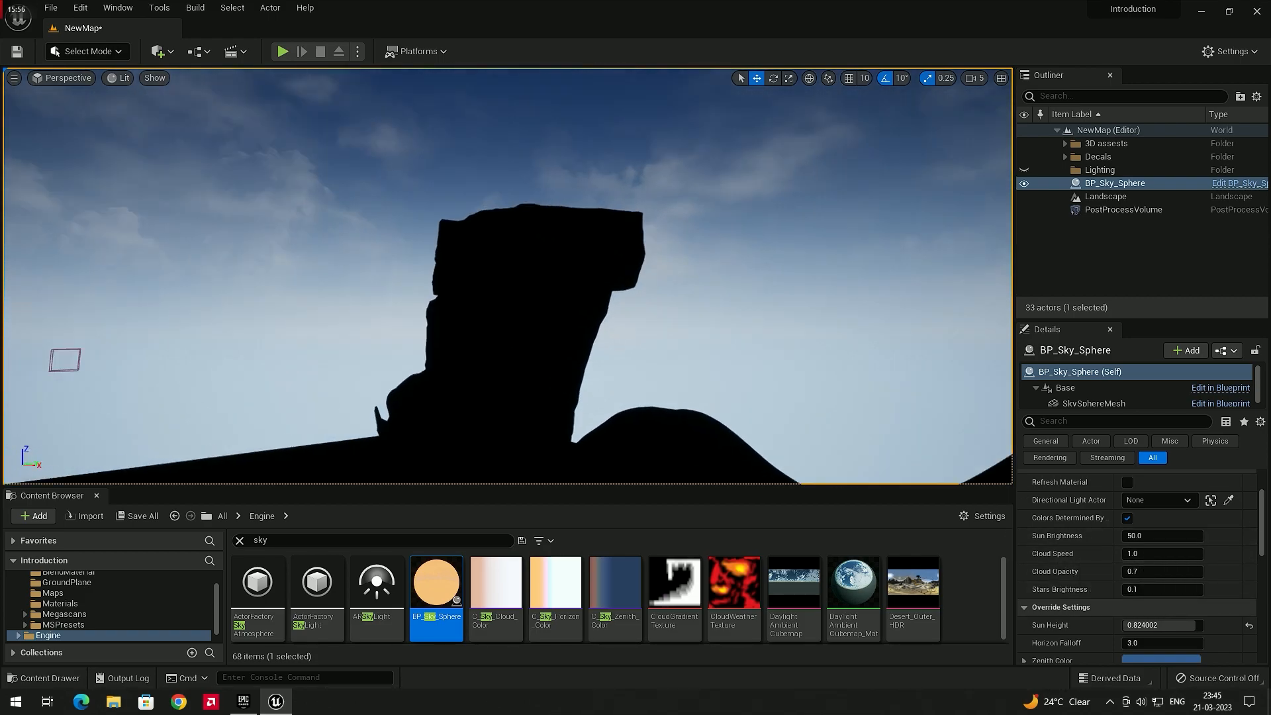
right_click_drag(713, 330, 632, 301)
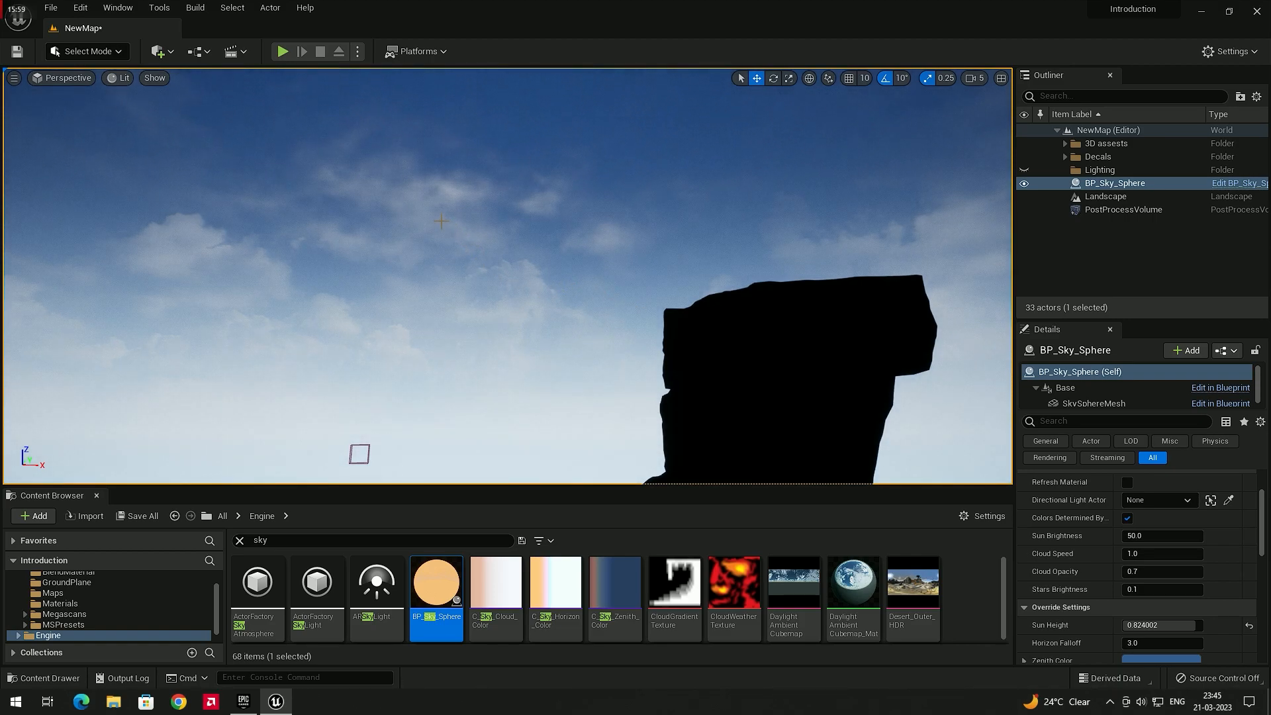
Try higher Cloud Speed values on the sky sphere, then set Cloud Speed to 1
left_click_drag(1133, 552, 1165, 553)
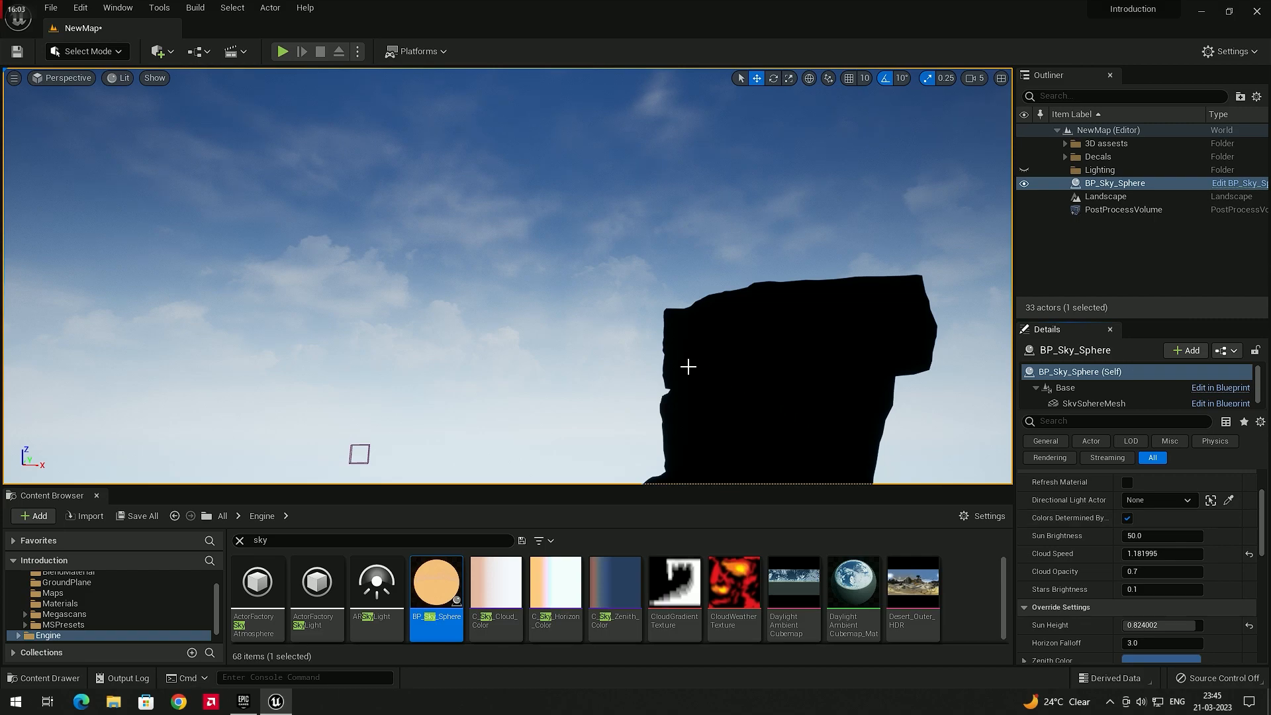
left_click_drag(1151, 552, 1191, 552)
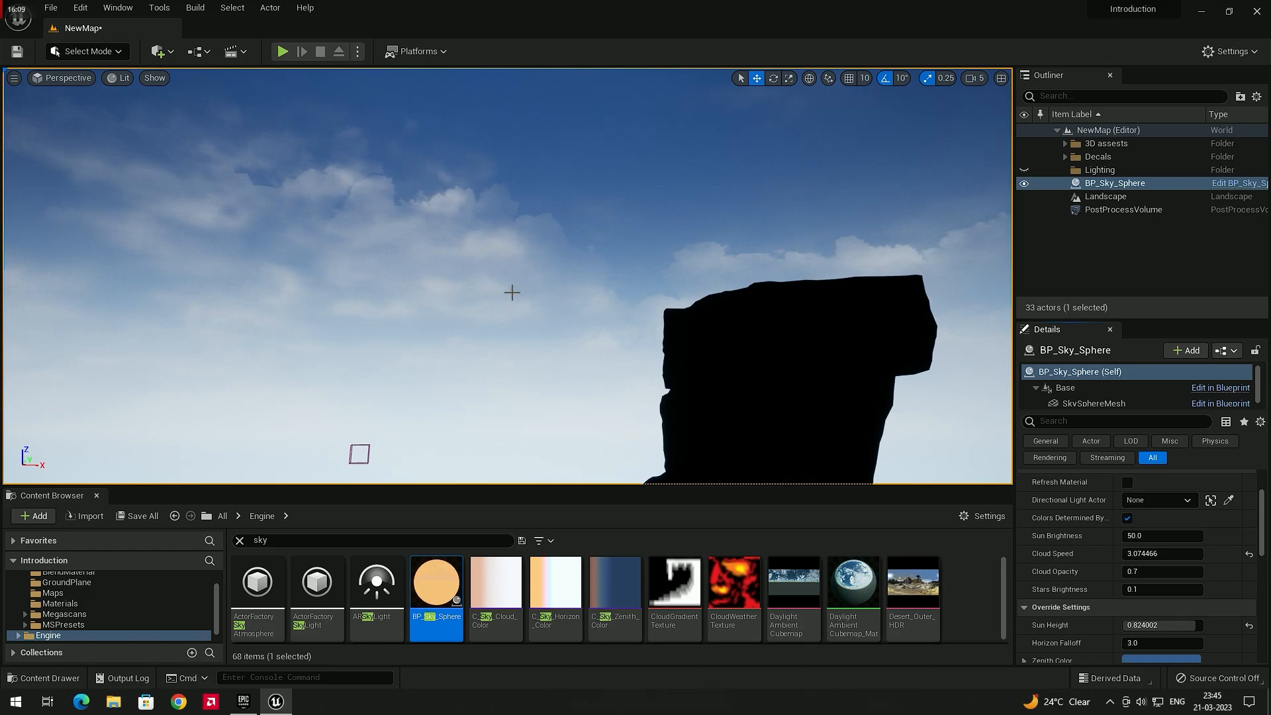
left_click(1147, 553)
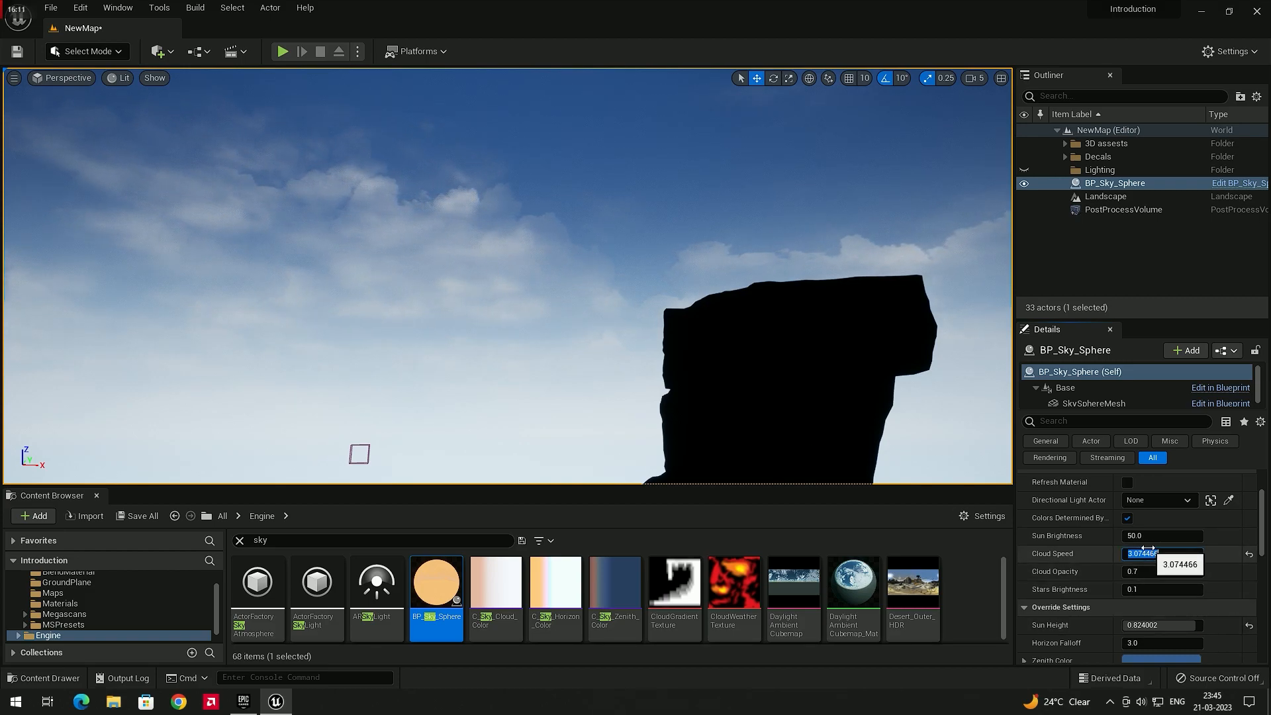
type("1")
key("Return")
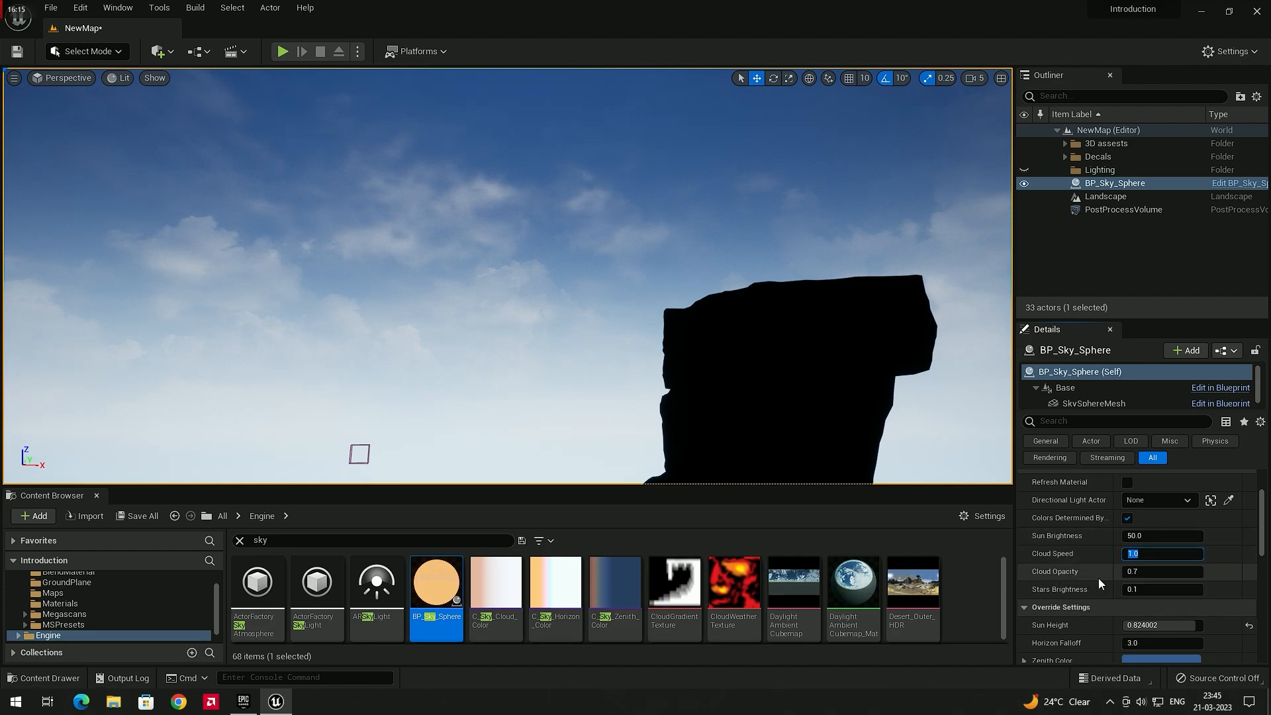
Set the sky sphere's Cloud Opacity to about 0.96
right_click_drag(587, 298, 541, 331)
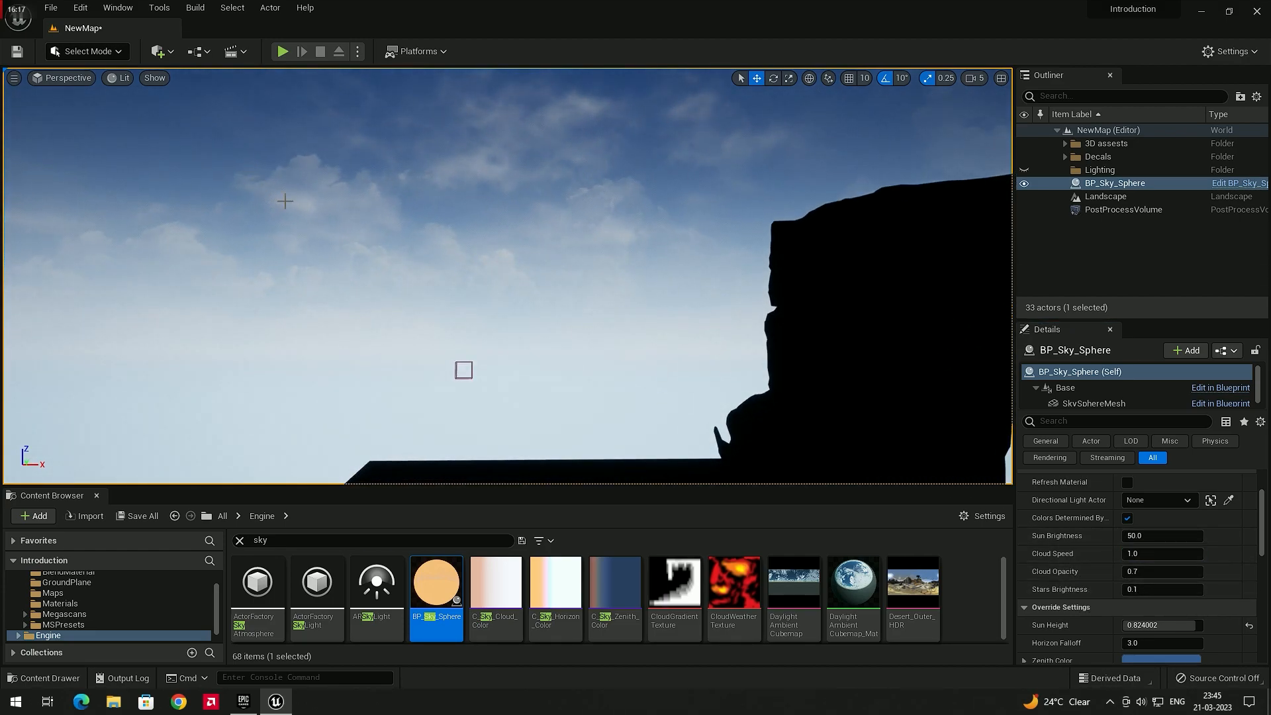
left_click_drag(1133, 573, 1165, 573)
right_click_drag(599, 298, 311, 344)
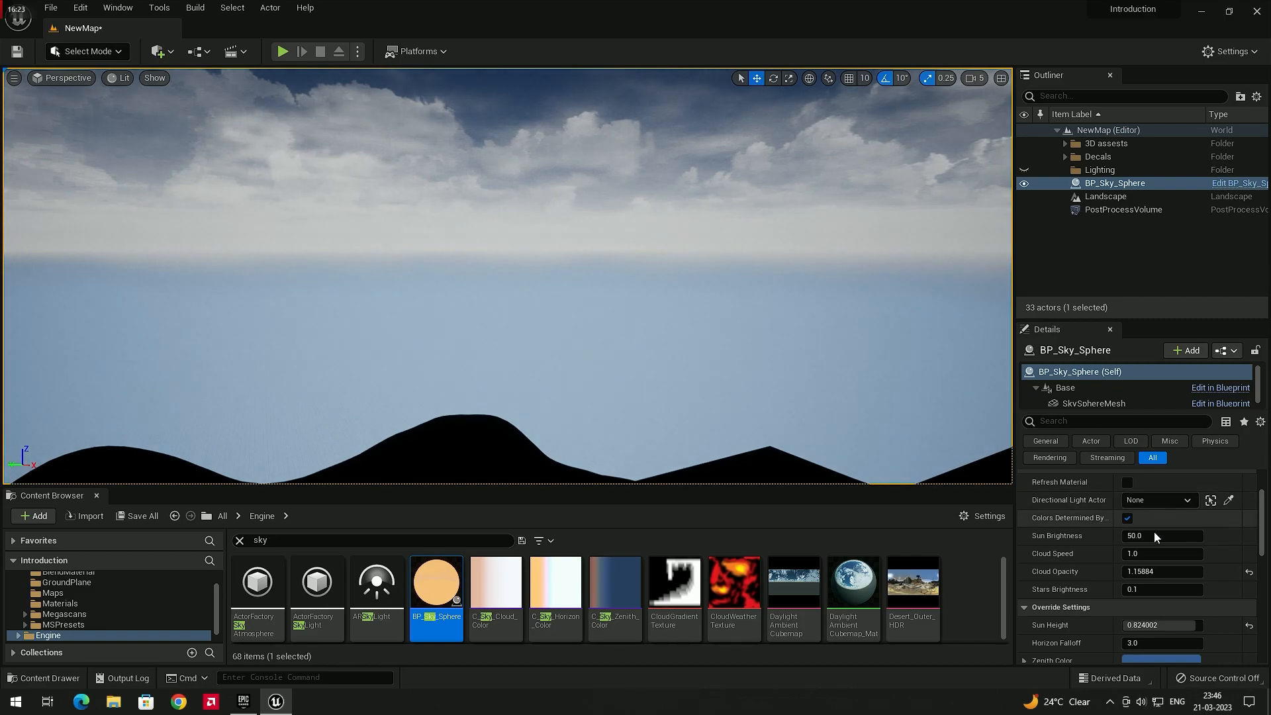
left_click_drag(1151, 575, 1125, 575)
right_click_drag(808, 298, 636, 215)
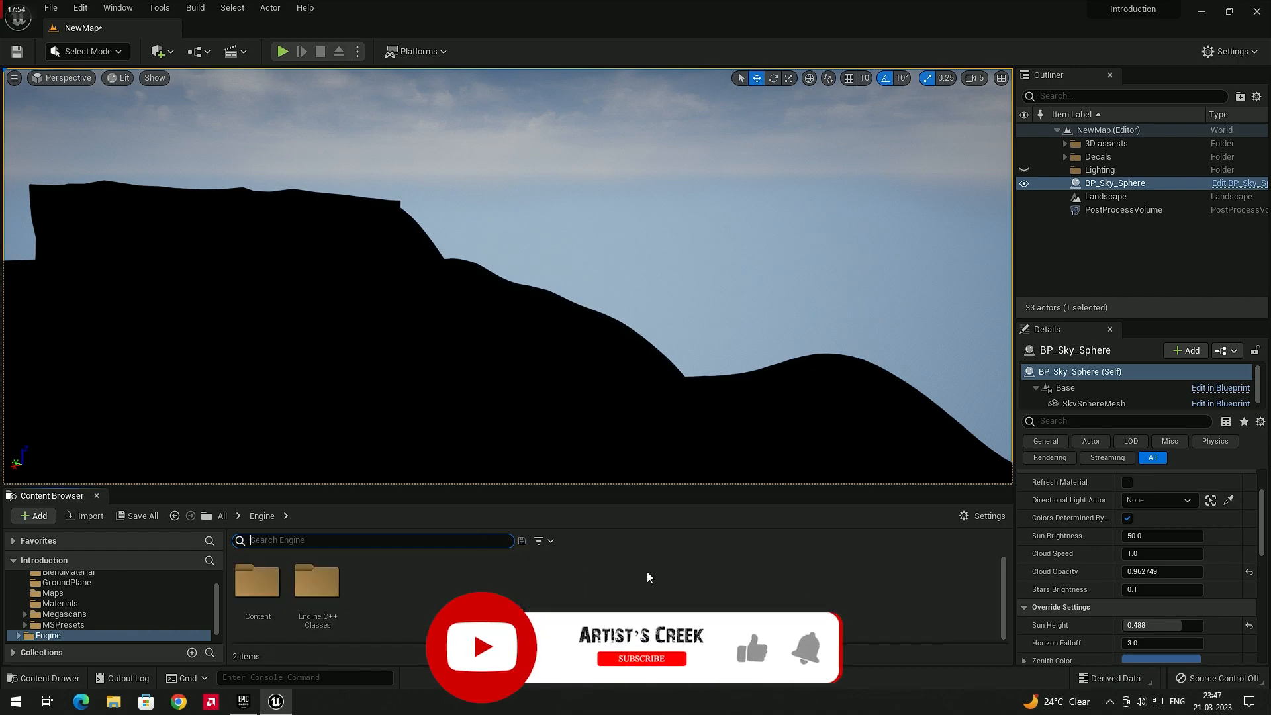
Turn off Show Engine Content in the Content Browser
left_click(986, 516)
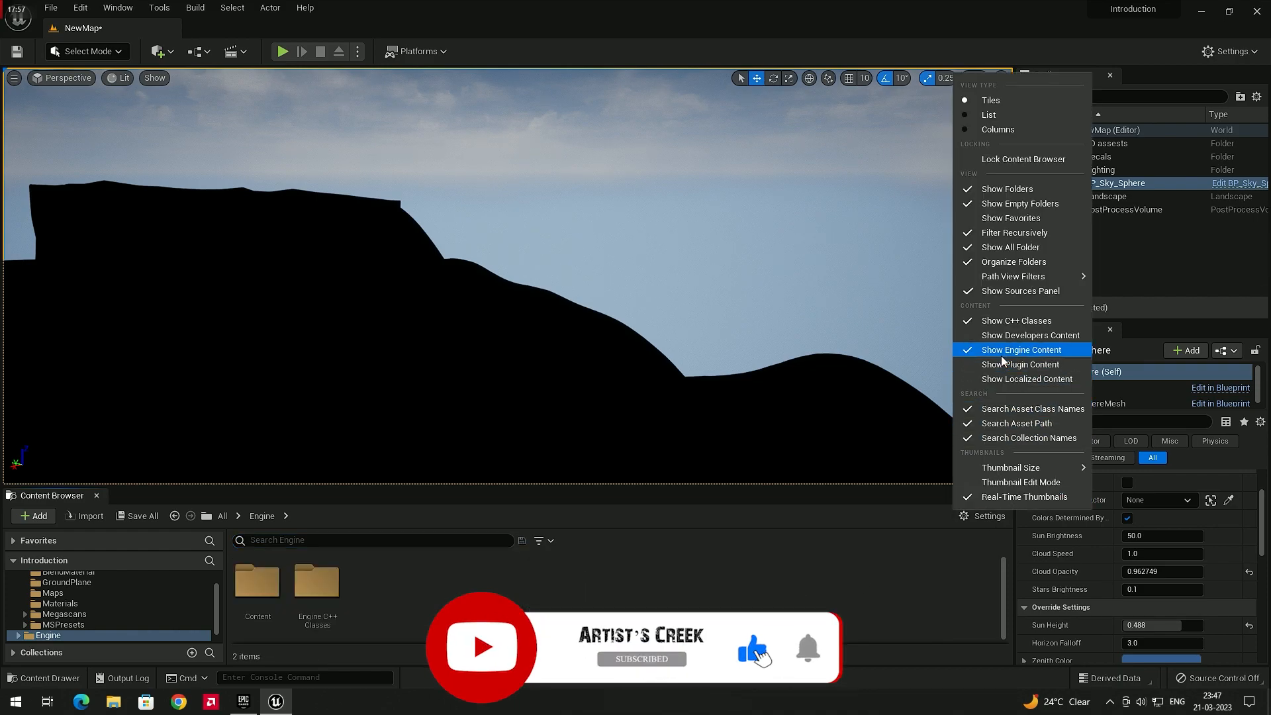
left_click(1023, 354)
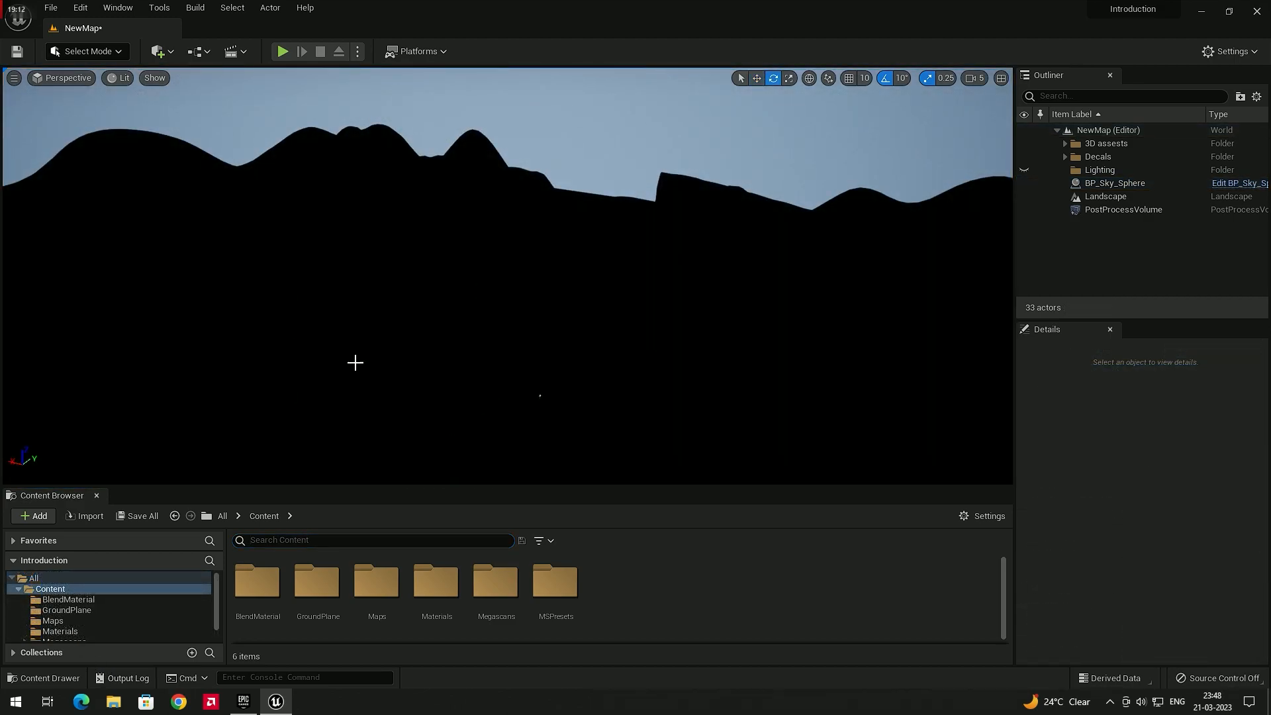
Add a Directional Light to the level
left_click(168, 53)
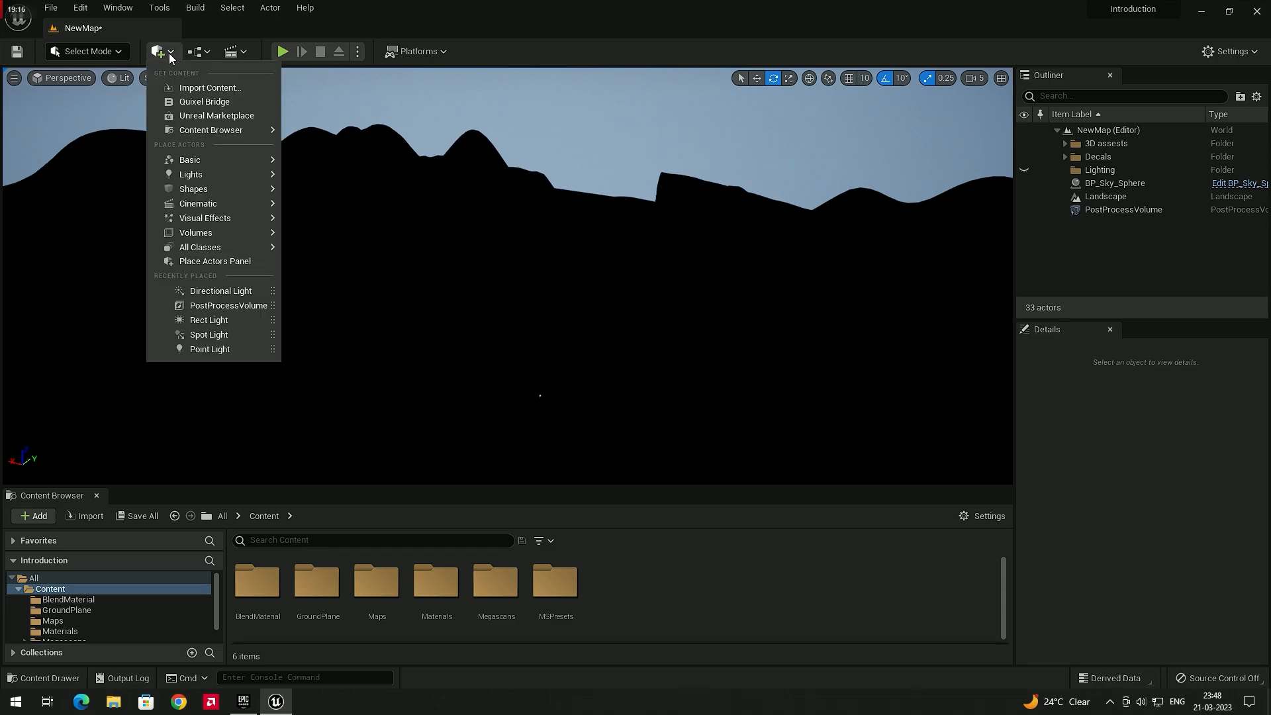
mouse_move(245, 174)
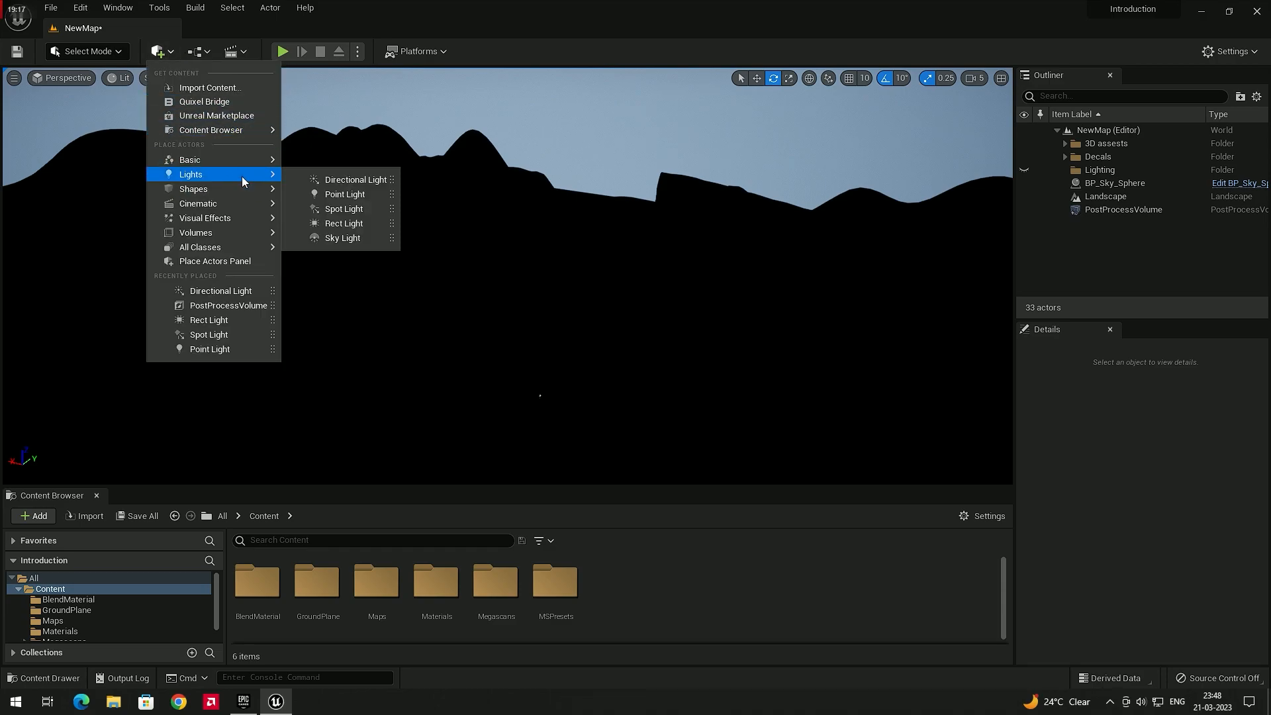
left_click(356, 181)
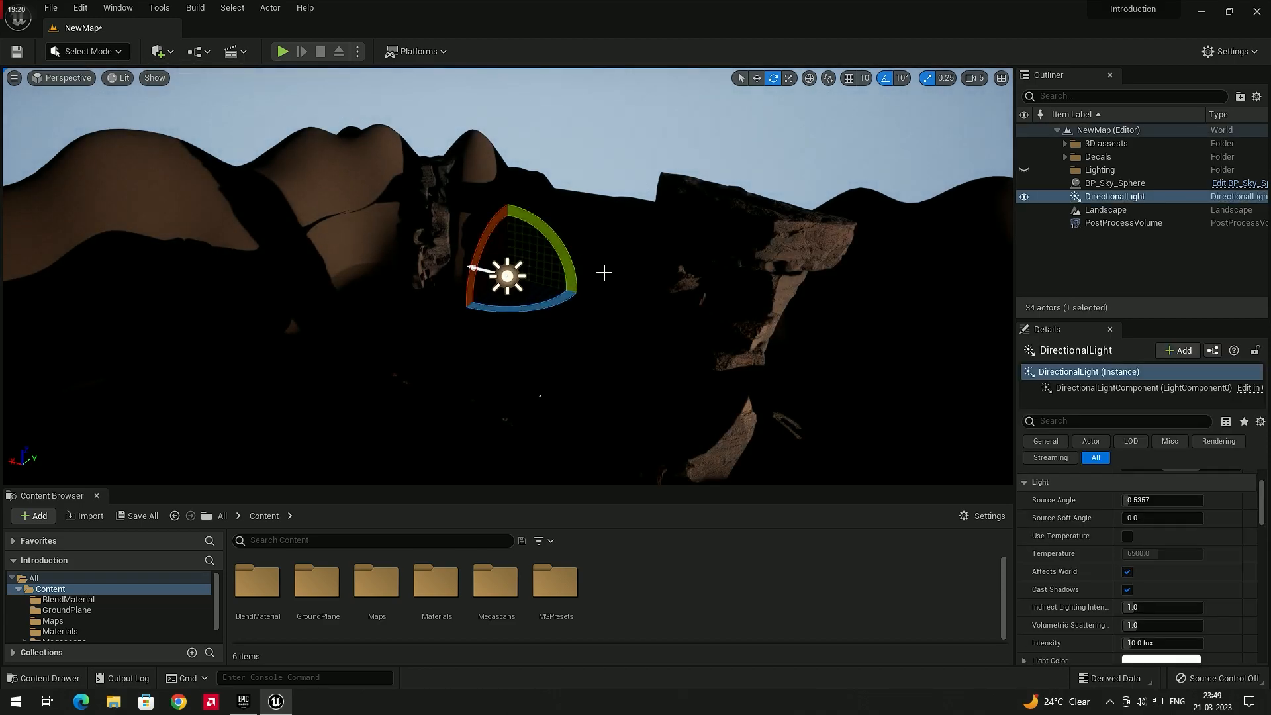
Rotate the directional light to angle the sunlight across the rock formations
mouse_move(613, 270)
right_mouse_down()
mouse_move(599, 265)
mouse_move(636, 261)
mouse_move(619, 278)
mouse_move(766, 197)
mouse_move(610, 275)
right_mouse_up()
right_click_drag(681, 258, 789, 243)
right_click_drag(722, 280, 618, 354)
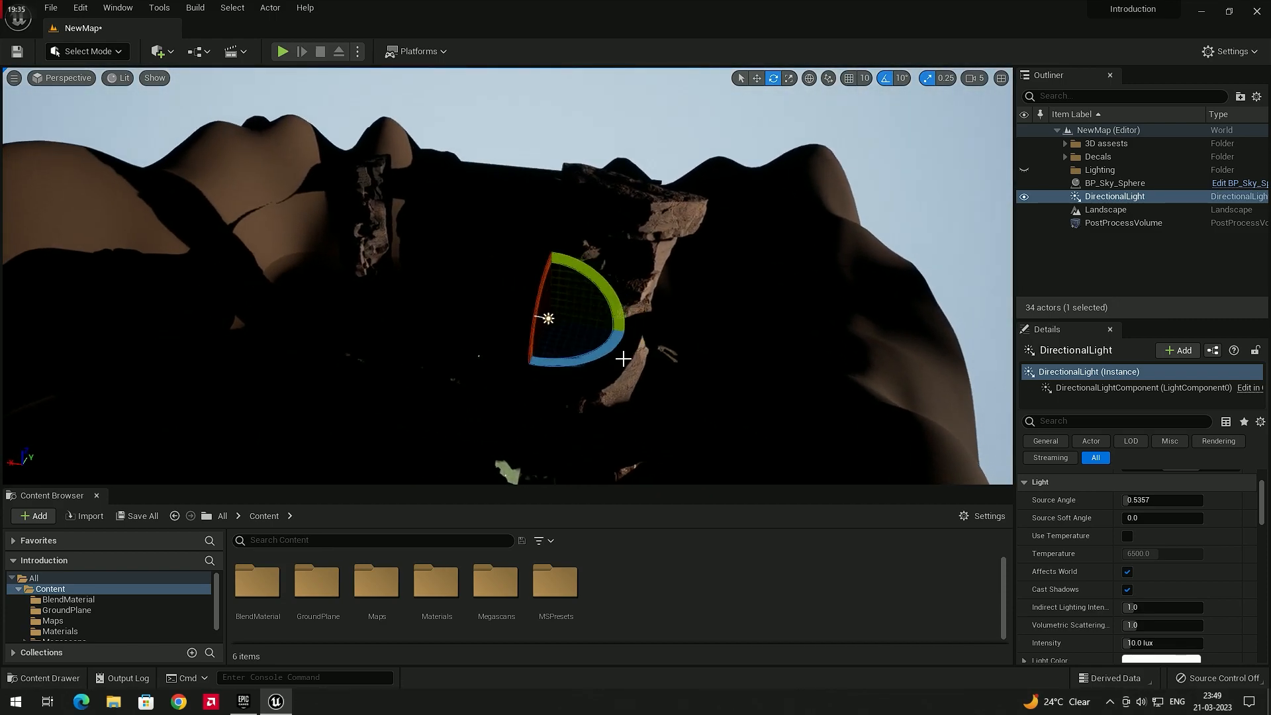
left_click_drag(603, 351, 589, 271)
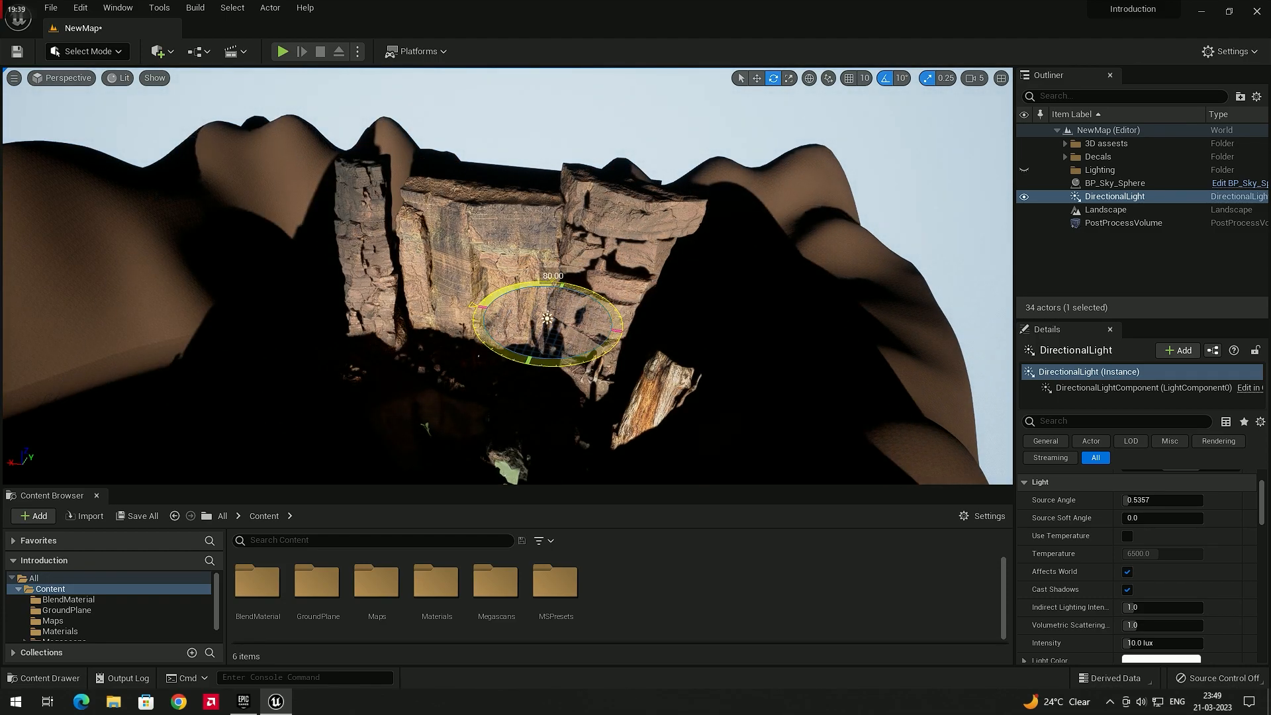
right_click_drag(644, 328, 450, 292)
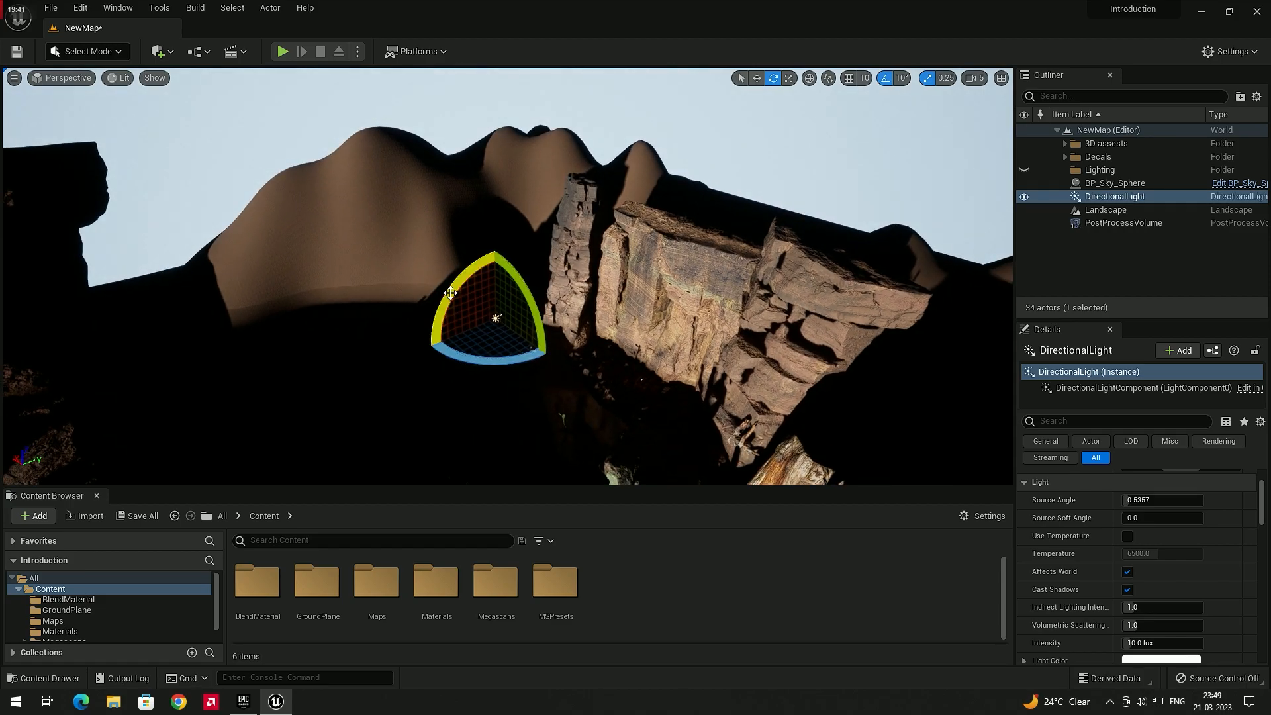
left_click_drag(498, 316, 496, 284)
right_click_drag(583, 300, 803, 179)
right_click_drag(734, 278, 256, 311)
right_click_drag(440, 317, 728, 218)
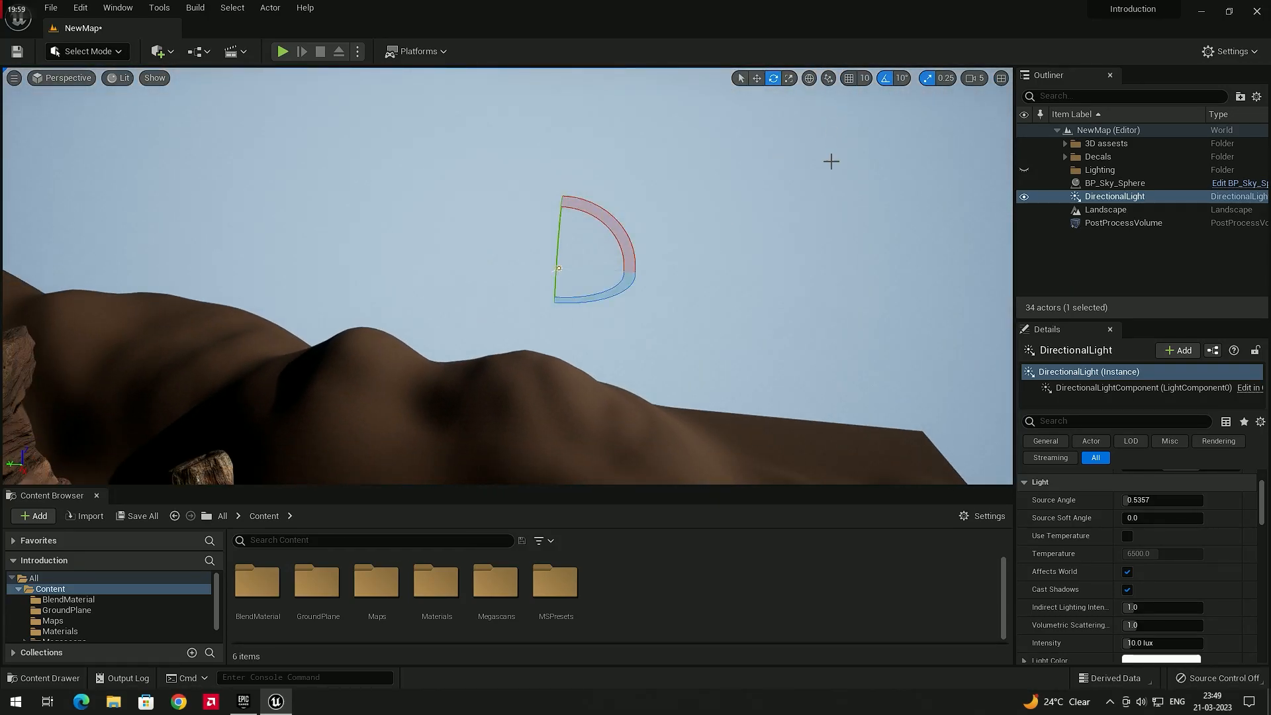
right_click_drag(664, 265, 691, 257)
left_click_drag(550, 271, 571, 283)
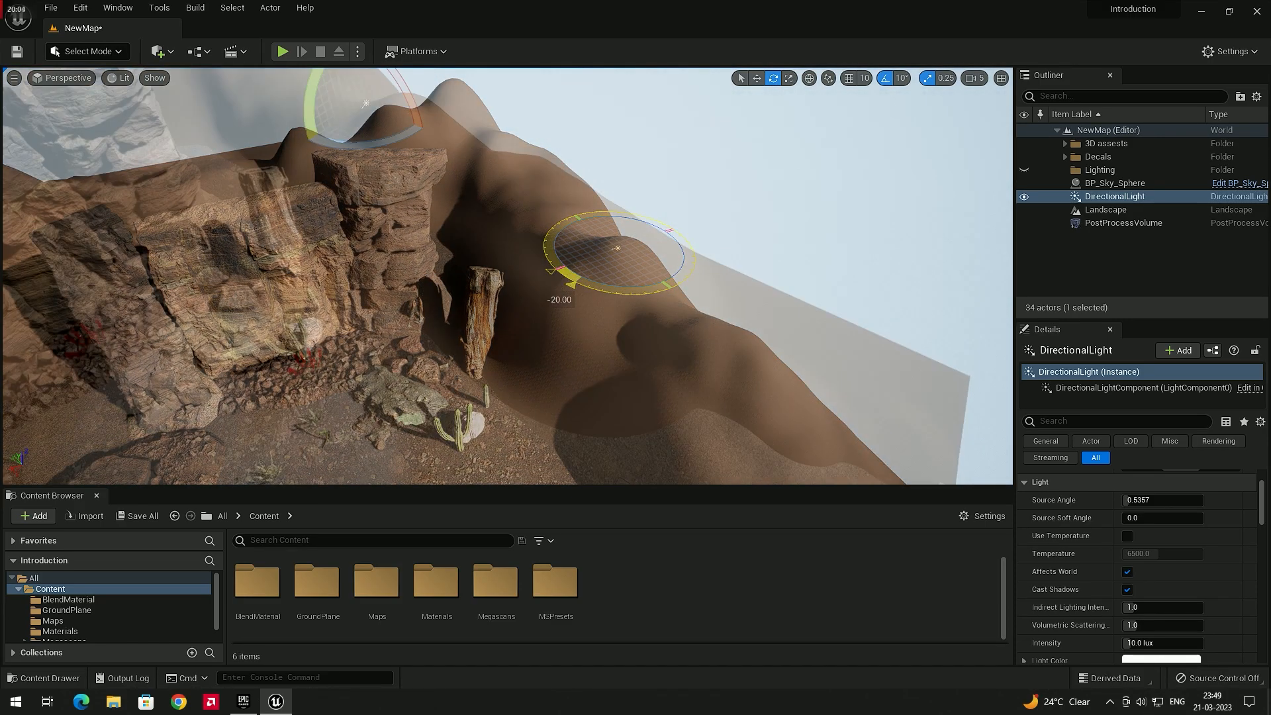
right_click_drag(571, 283, 533, 264)
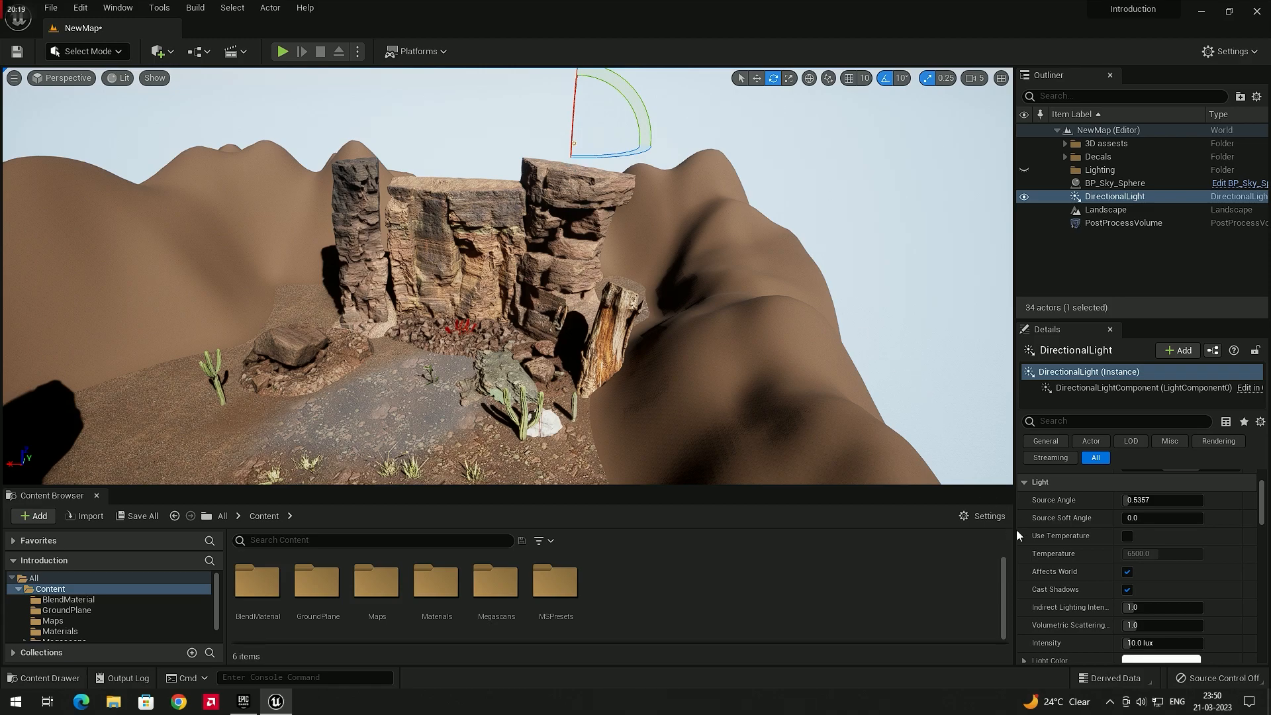
Change the directional light's Intensity and undo the edit
scroll(1065, 537, "down", 2)
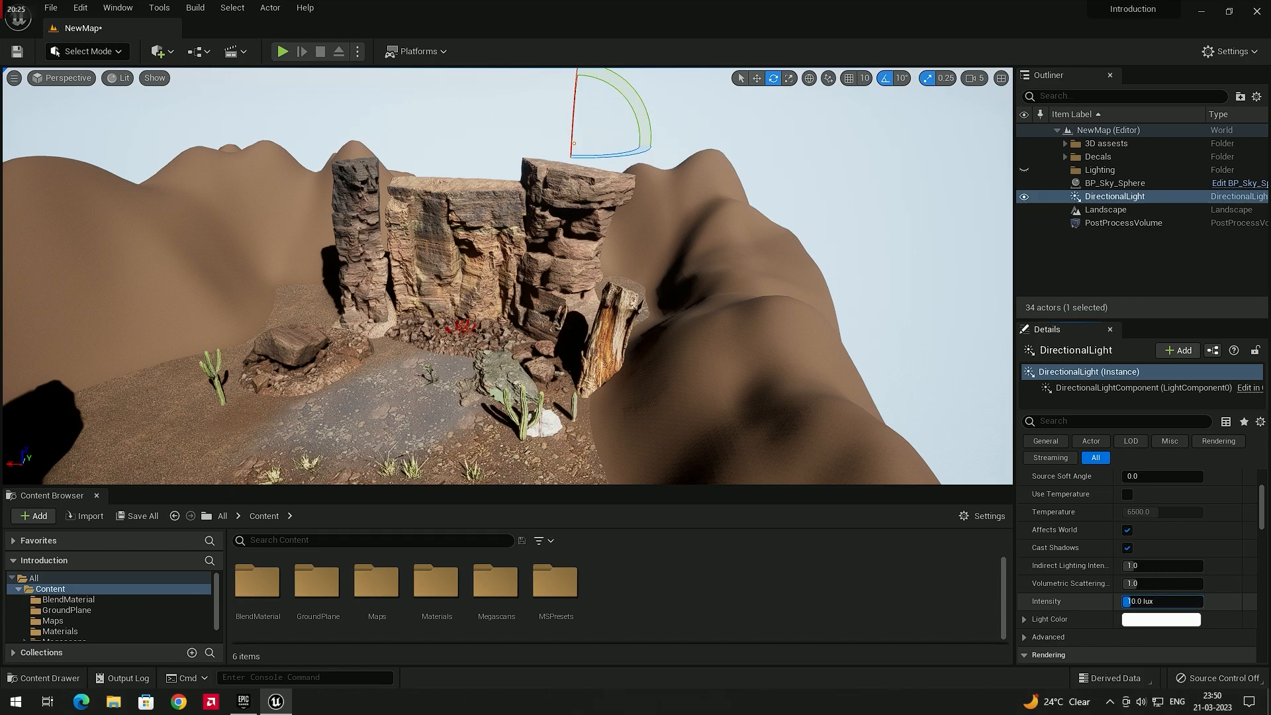
left_click_drag(1147, 601, 1165, 601)
key("ctrl+z")
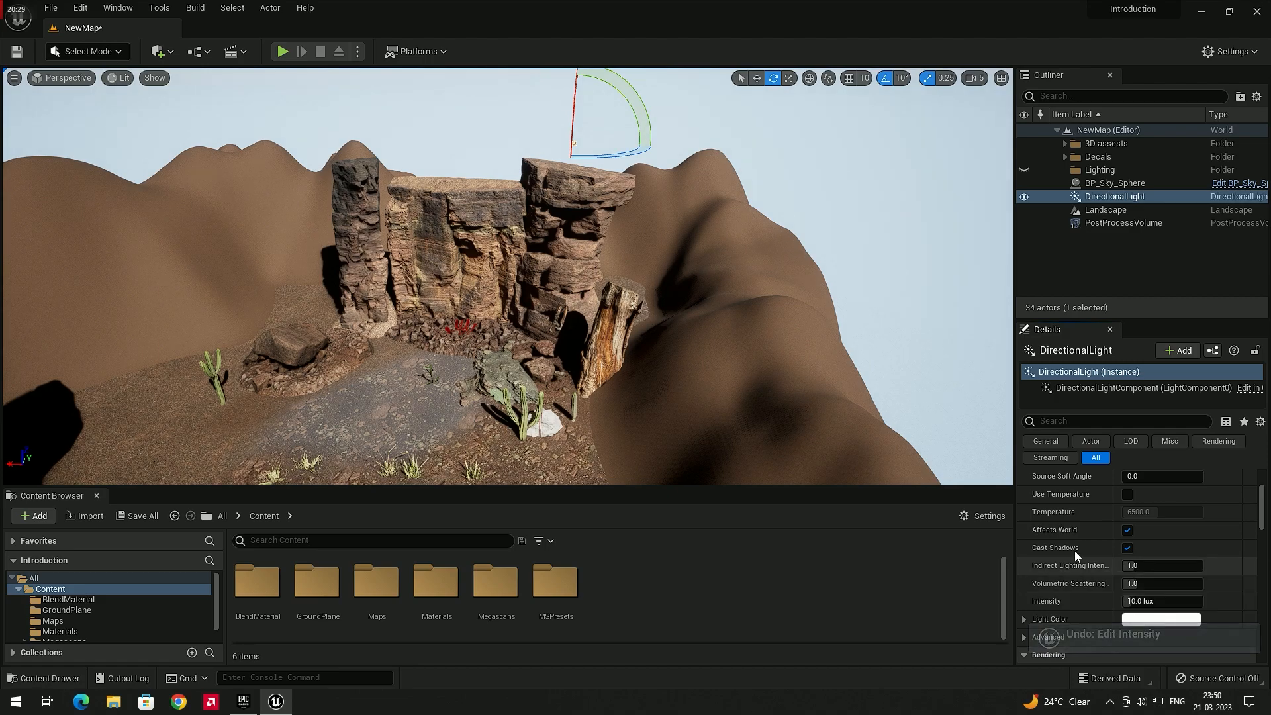
Try adjusting the directional light's Light Color in the colour picker
scroll(1069, 549, "down", 1)
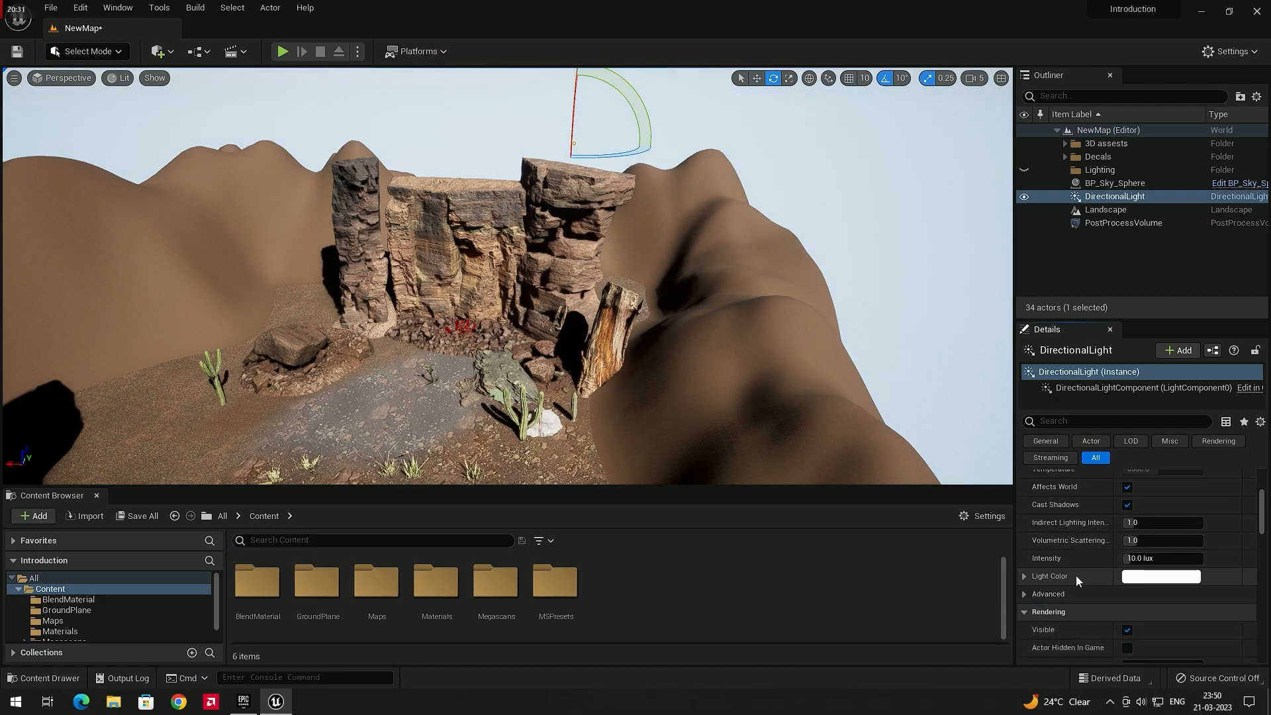
right_click_drag(911, 420, 912, 421)
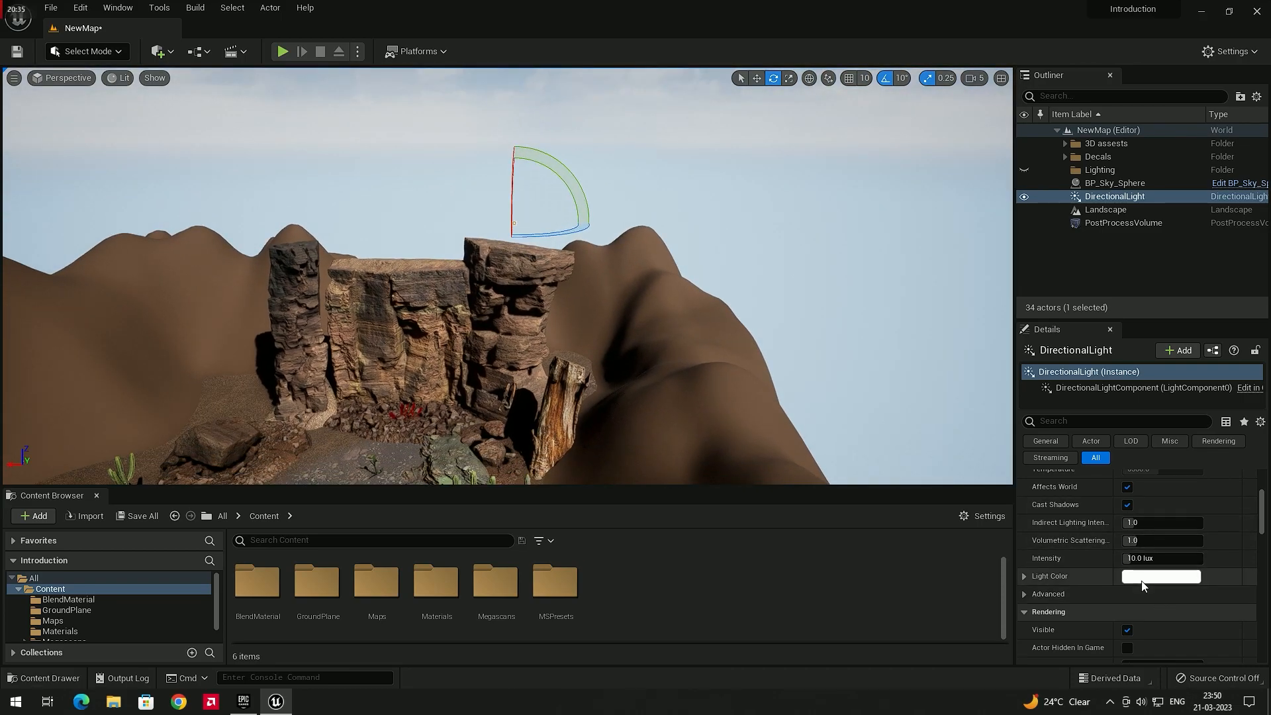
left_click(1161, 576)
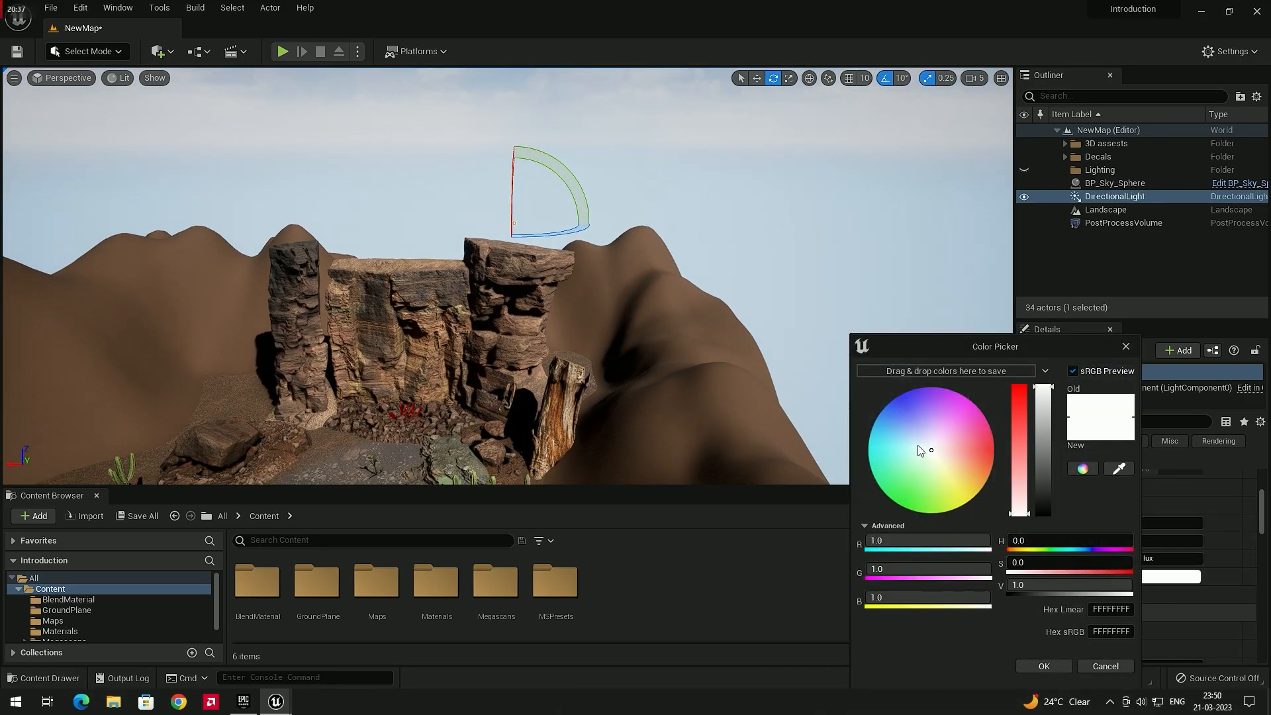
left_click_drag(918, 450, 906, 445)
Inspect the lit scene and its shadows from several viewpoints
right_click_drag(587, 290, 610, 256)
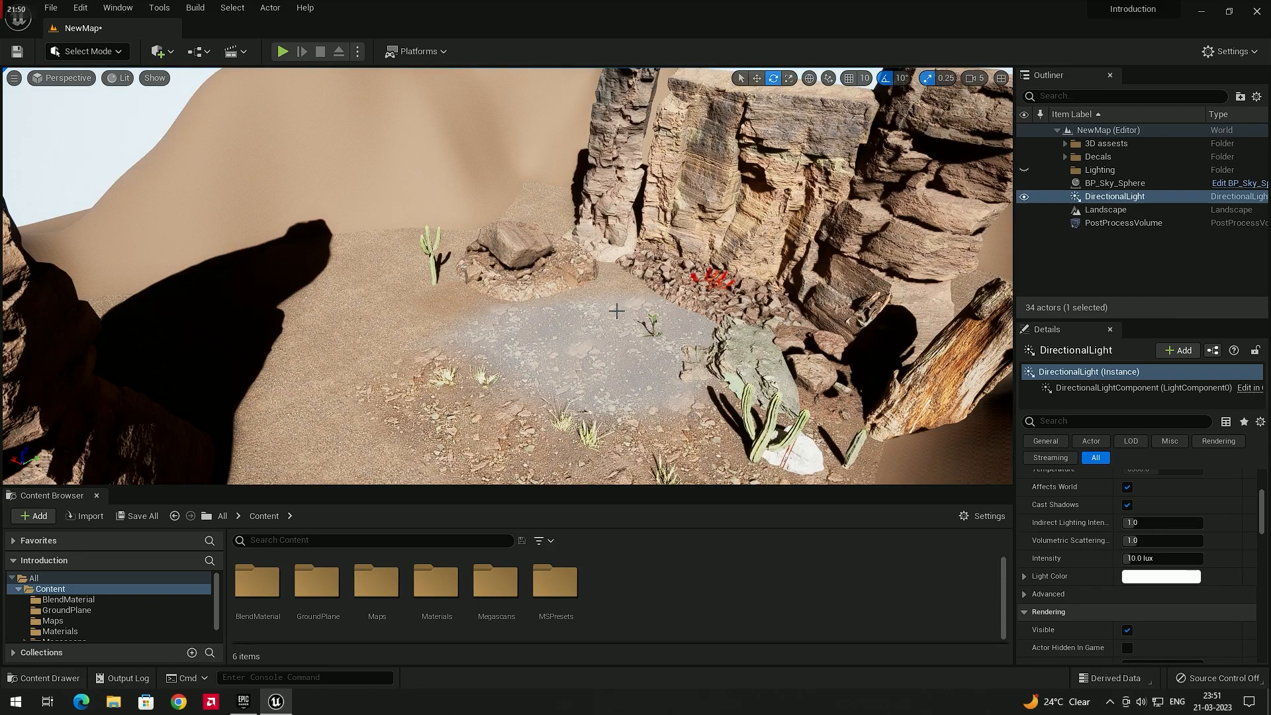
right_click_drag(563, 310, 702, 264)
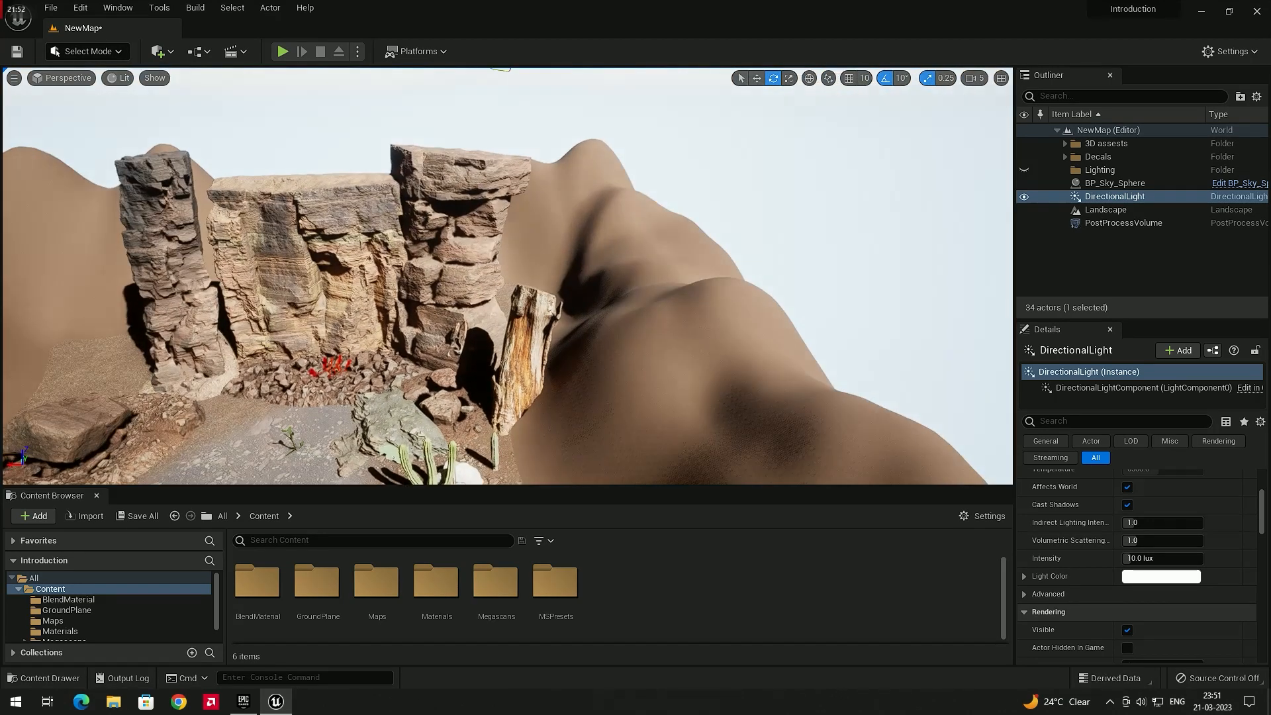
right_click_drag(555, 308, 495, 335)
key("w")
right_click_drag(530, 283, 542, 309)
right_click_drag(589, 233, 685, 247)
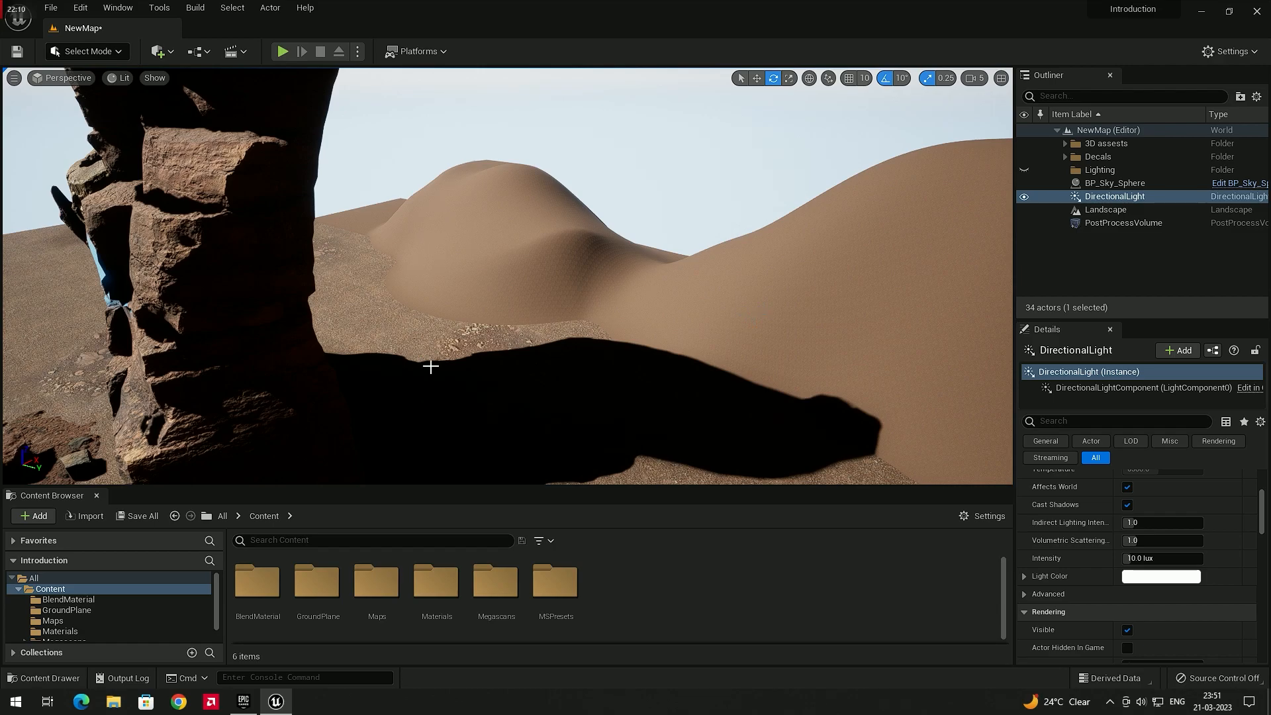
right_click_drag(599, 368, 539, 345)
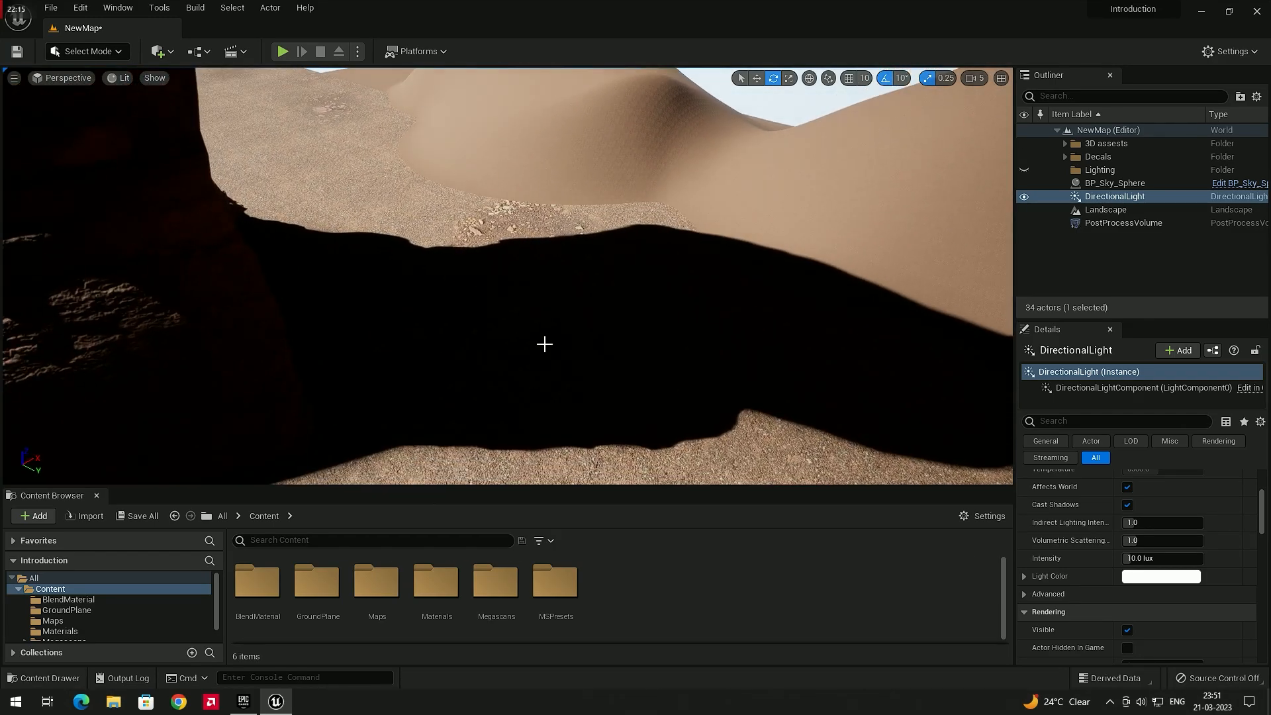
right_click_drag(619, 330, 355, 284)
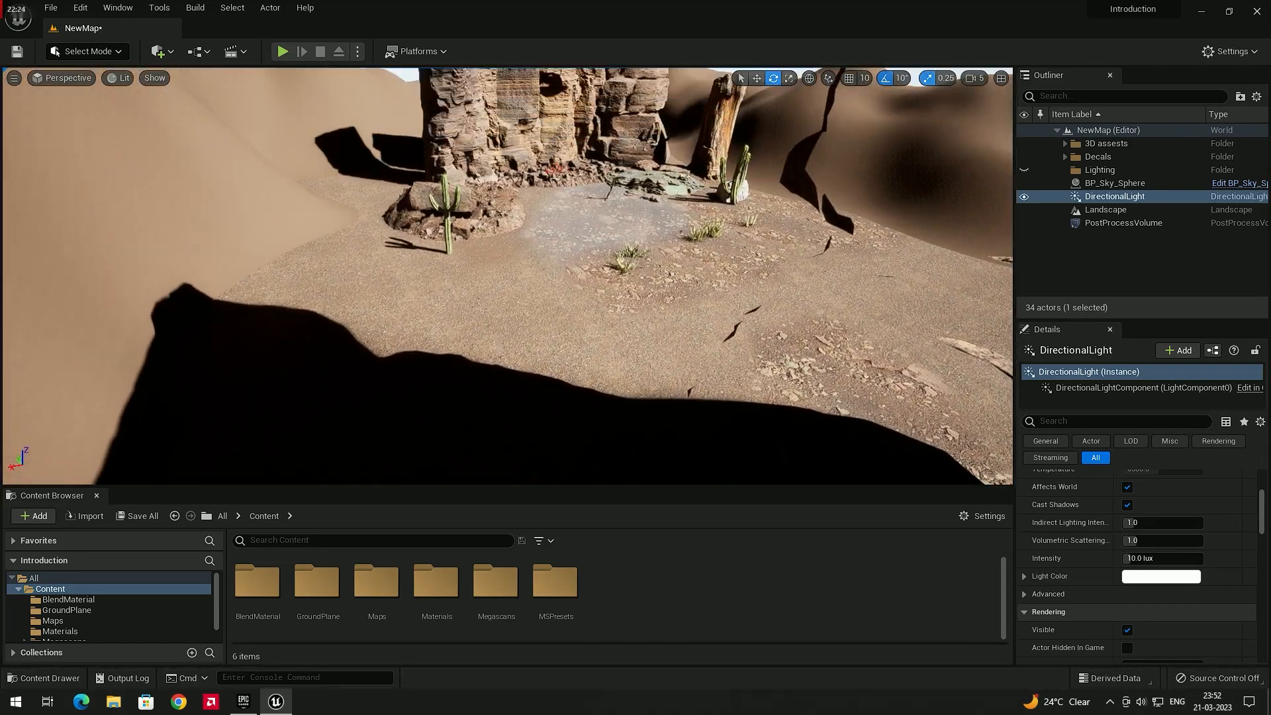
Add a Sky Light actor to the level
left_click(168, 53)
mouse_move(233, 180)
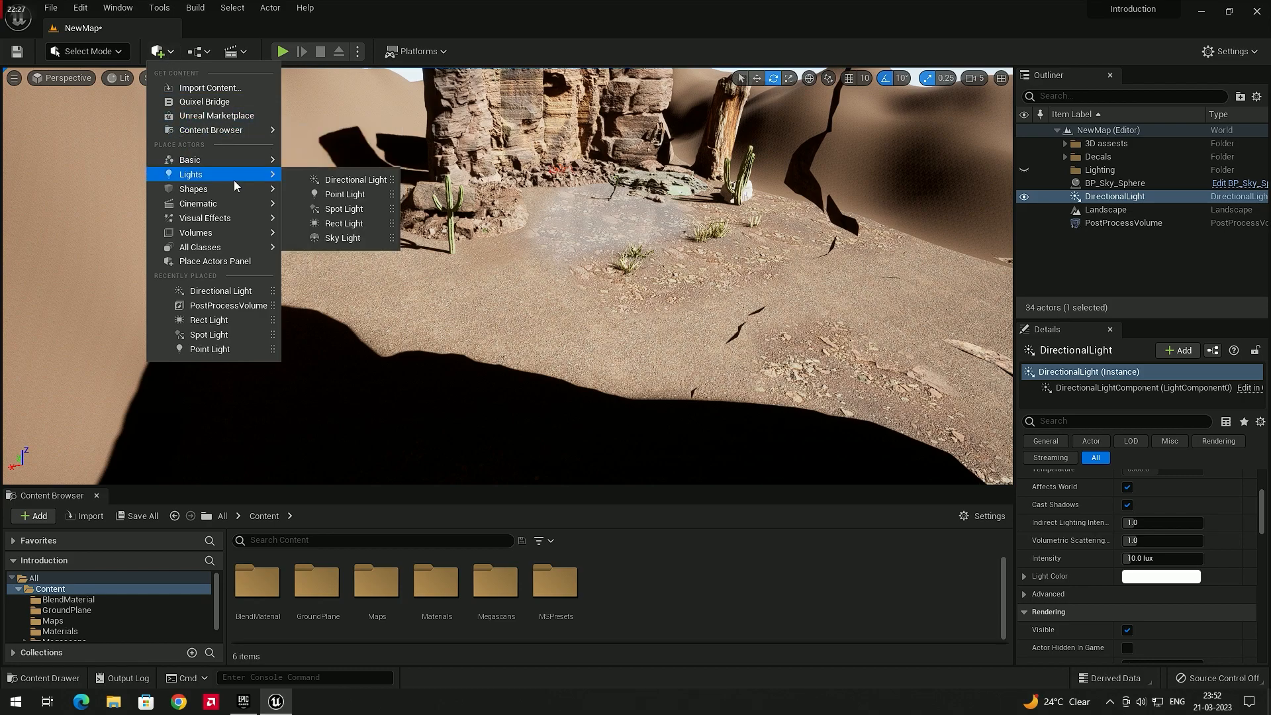
left_click(343, 237)
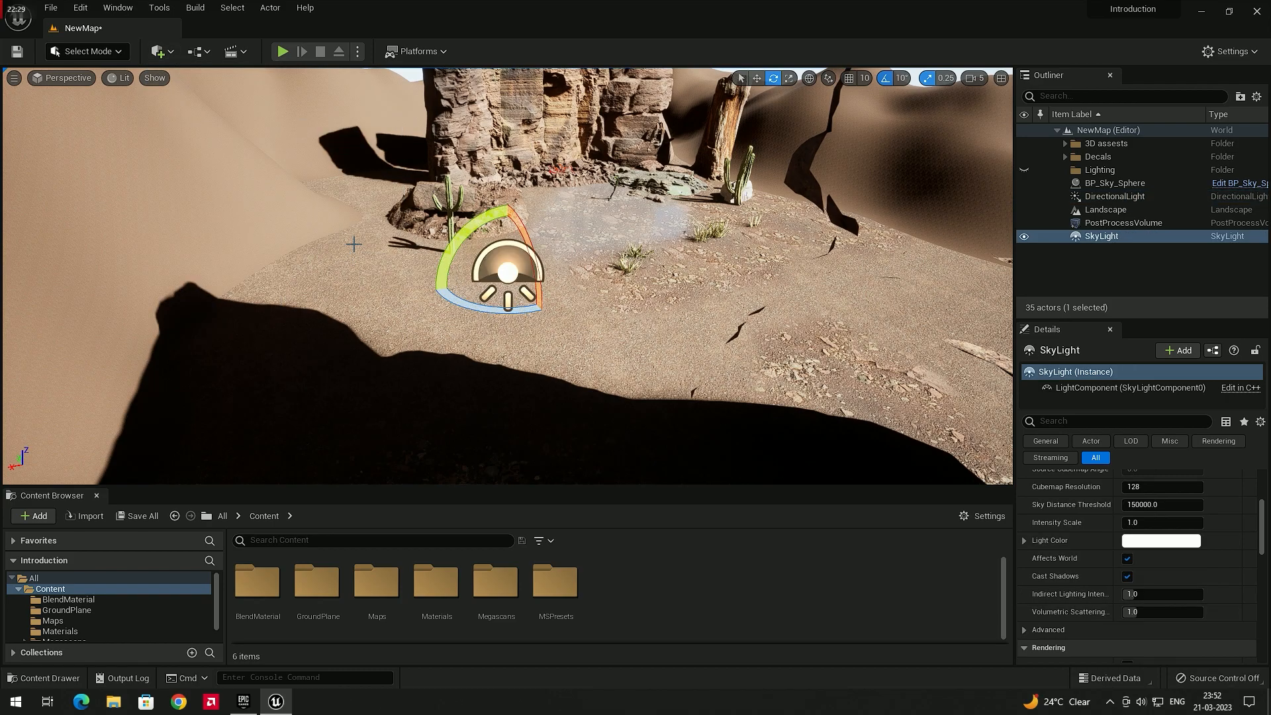
right_click_drag(630, 337, 497, 302)
Toggle the sky light's visibility off and back on to compare the scene's lighting from several viewpoints
left_click(1024, 237)
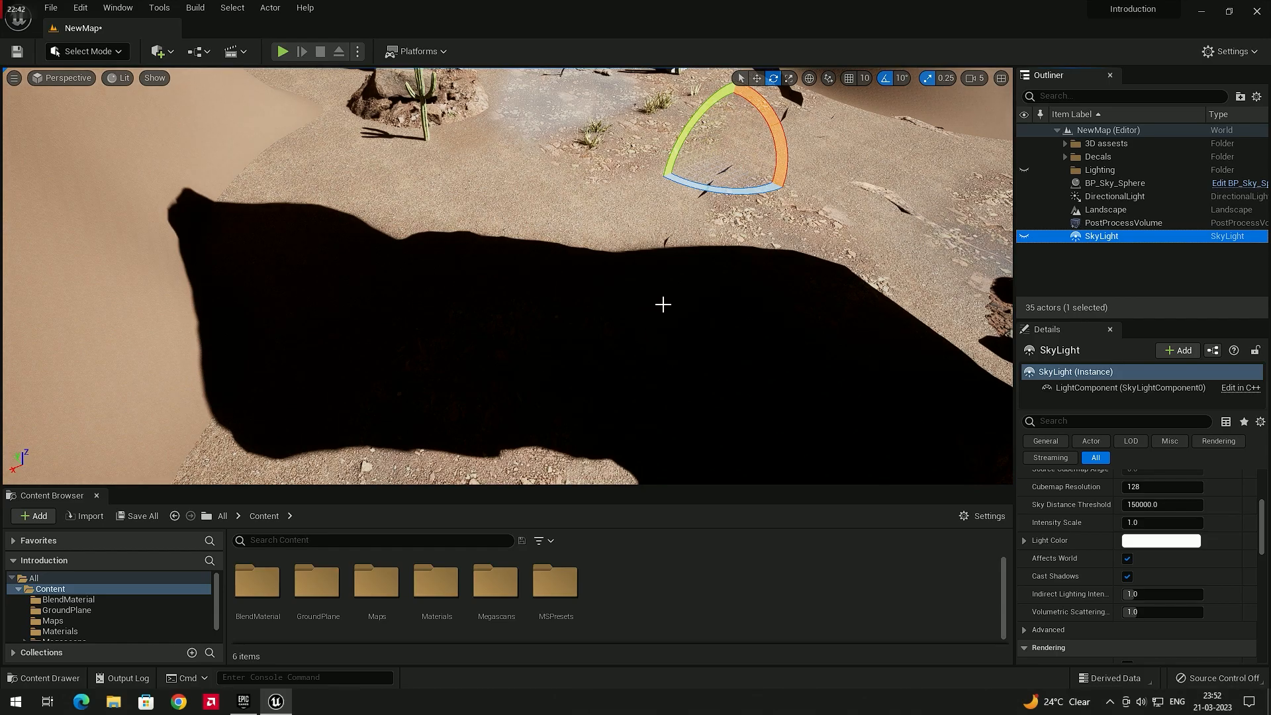
right_click_drag(611, 265, 725, 235)
key("w")
key("s")
right_click_drag(1033, 271, 955, 290)
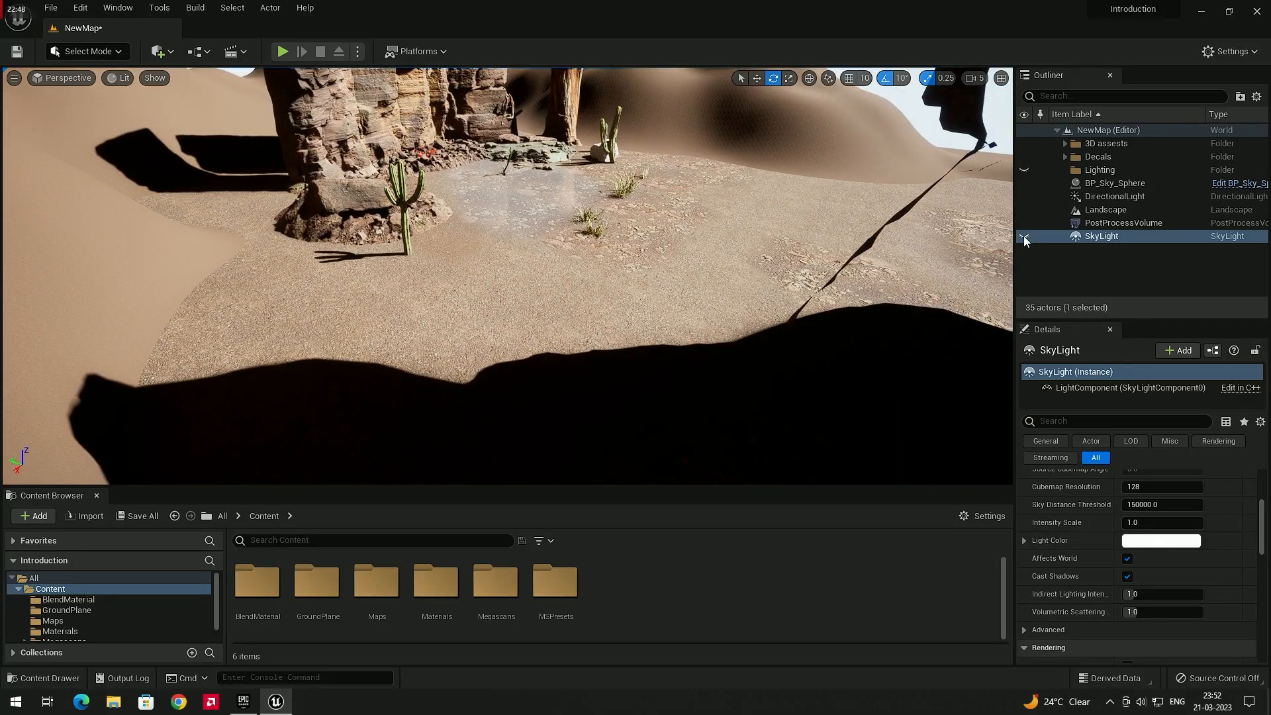
left_click(1023, 237)
right_click_drag(773, 235, 821, 250)
key("s")
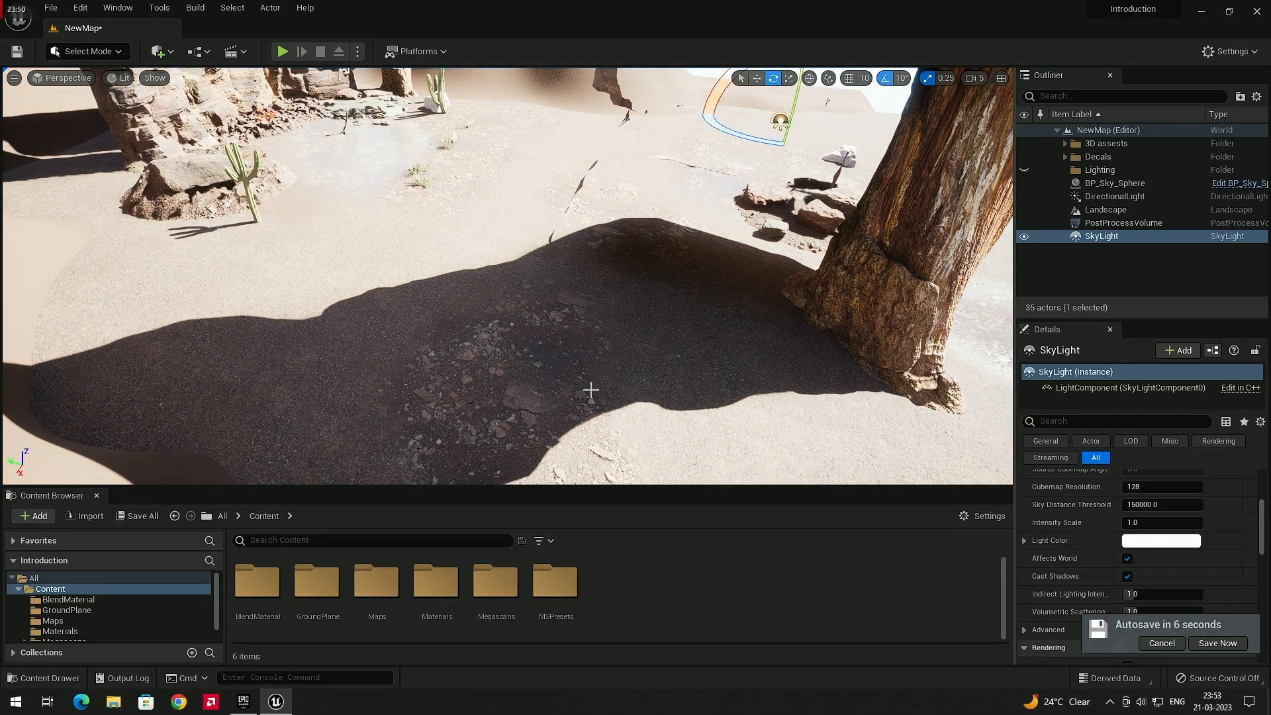
right_click_drag(590, 390, 615, 368)
right_click_drag(600, 172, 655, 193)
right_click_drag(648, 295, 647, 193)
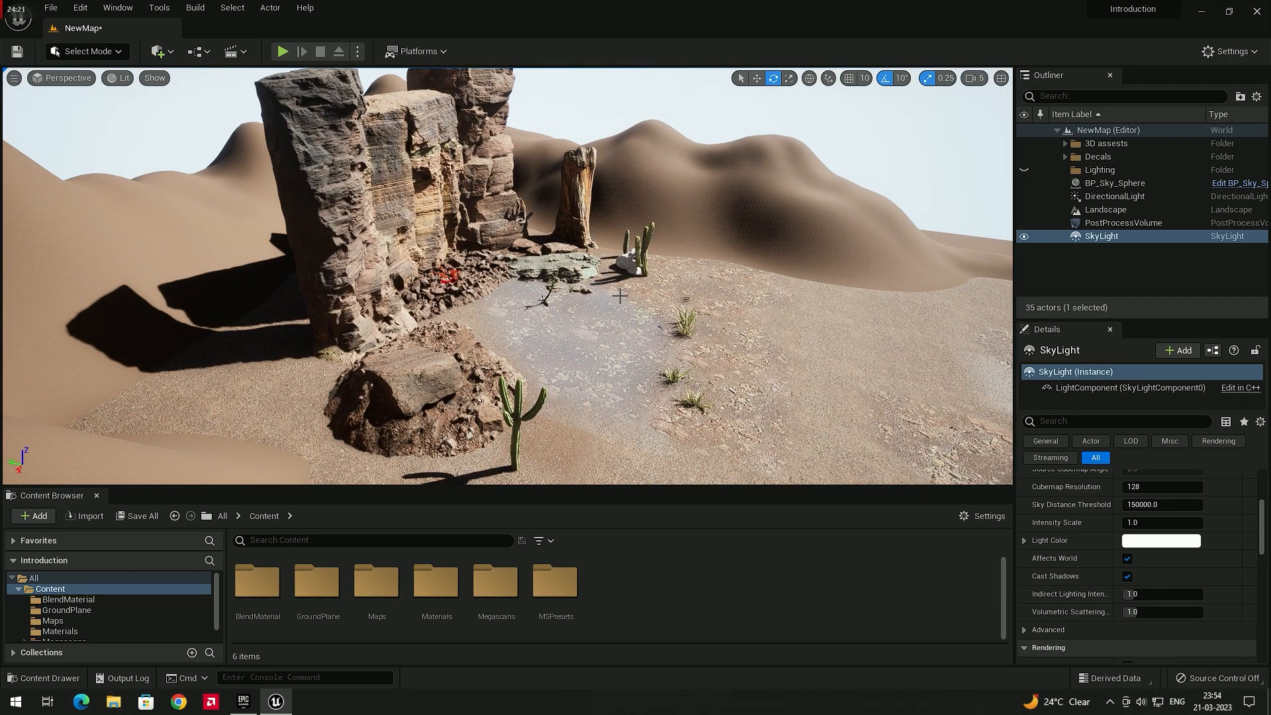
Place a Lightmass Importance Volume in the level near the rock formations
left_click(411, 199)
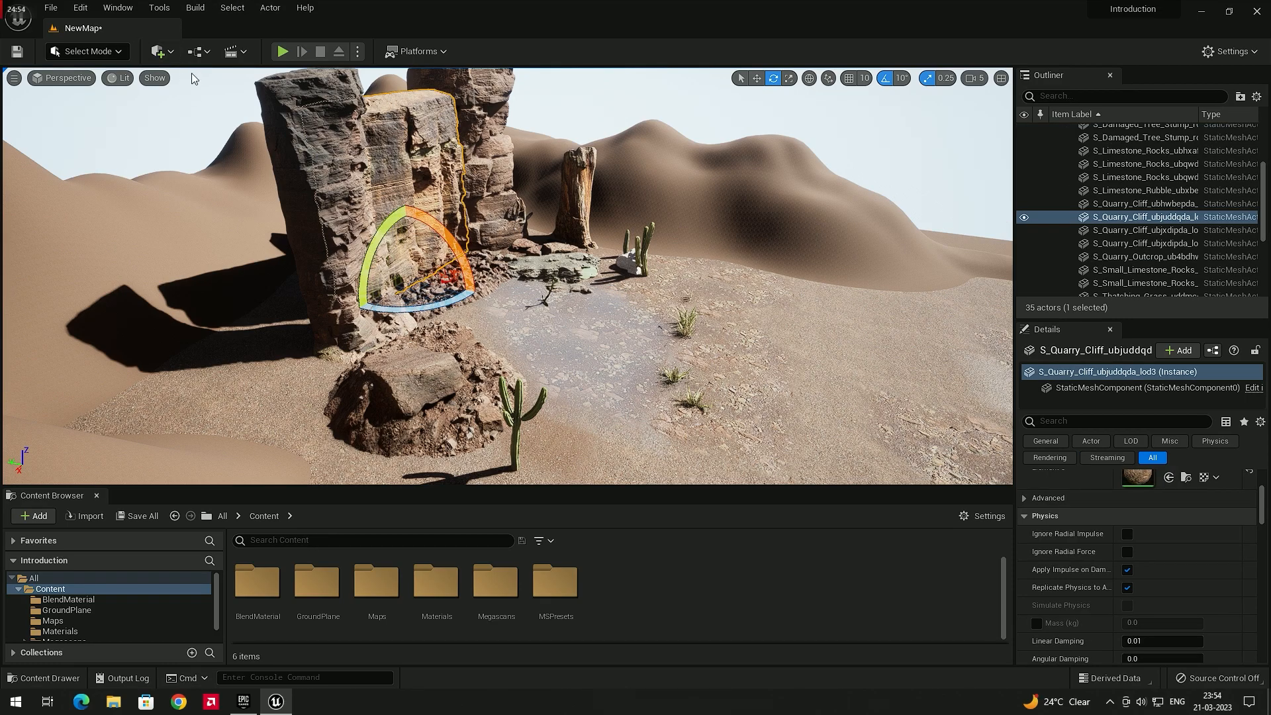
left_click(169, 54)
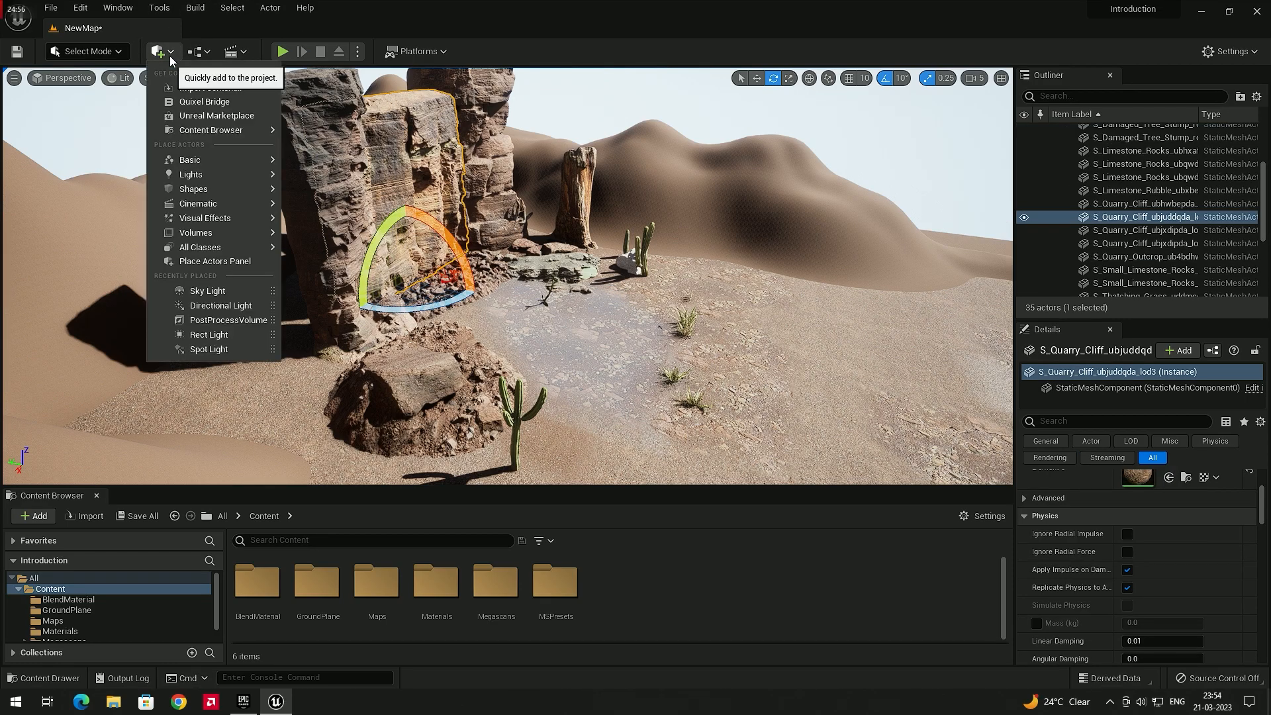
mouse_move(207, 235)
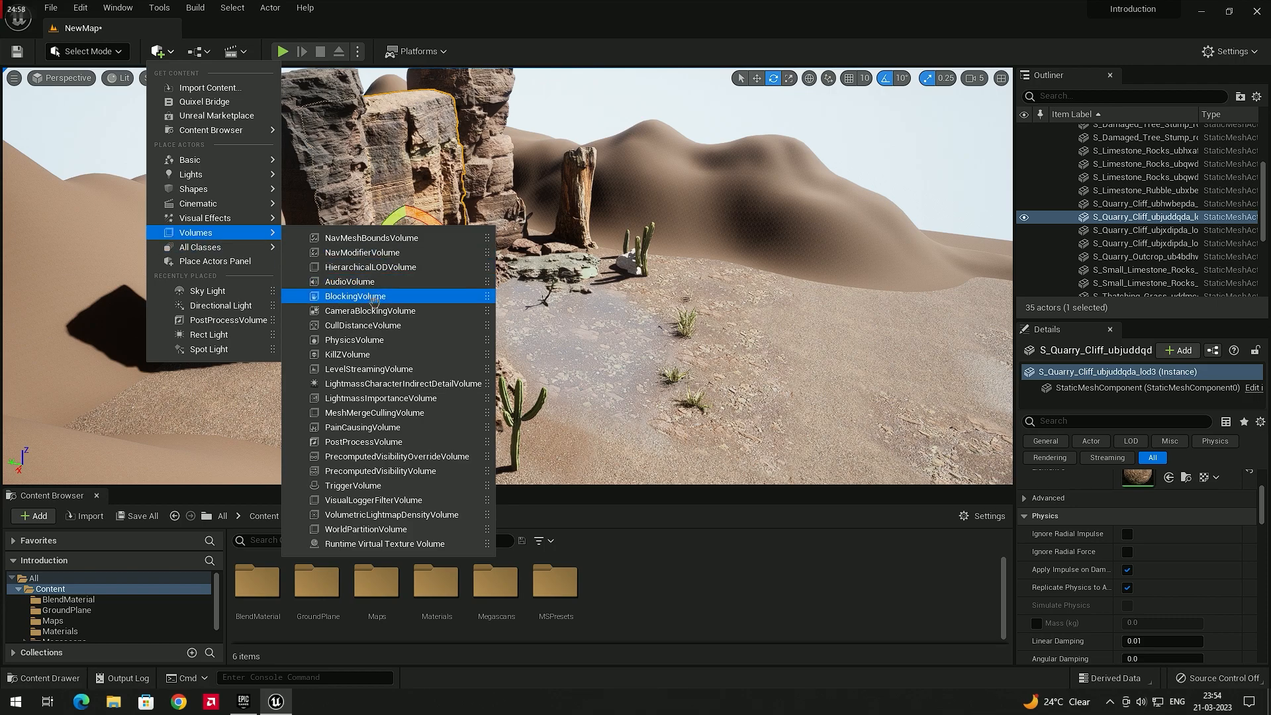
left_click(394, 399)
right_click_drag(524, 341, 530, 323)
key("w")
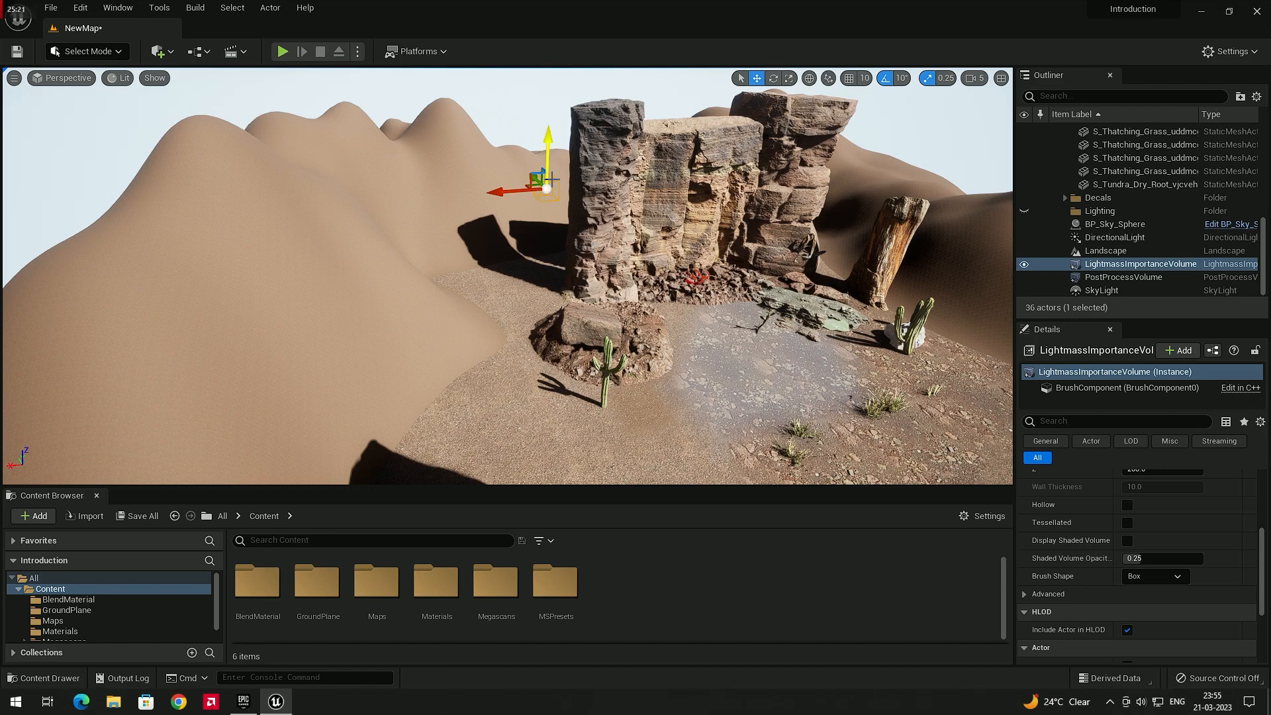
Scale the Lightmass Importance Volume up so it encloses the desert scene
key("r")
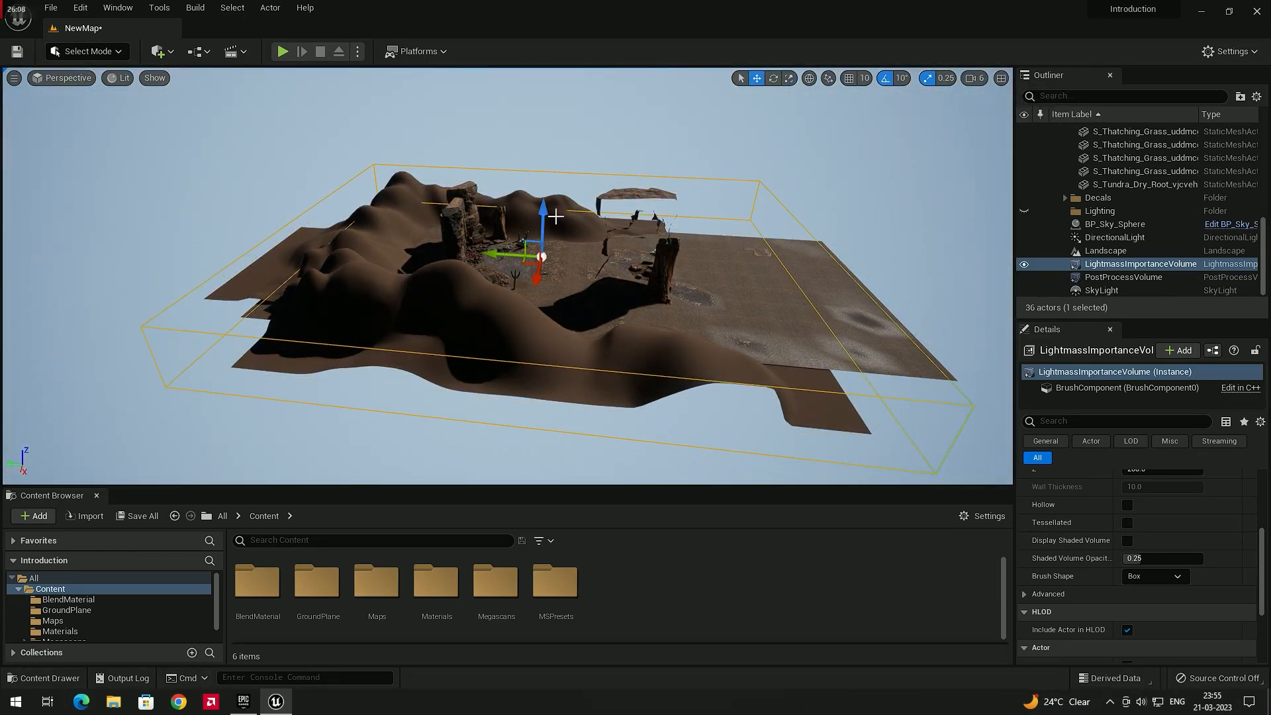
key("r")
left_click_drag(543, 216, 544, 174)
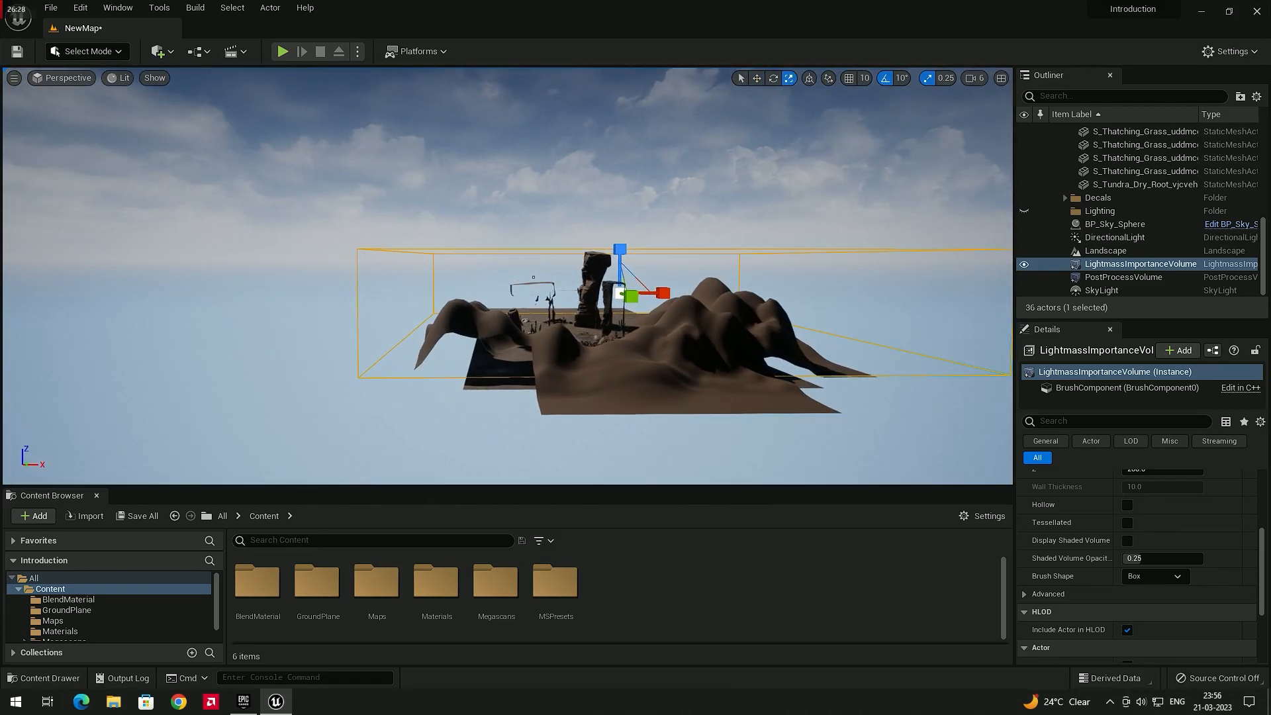
Inspect the Lightmass Importance Volume's bounds from several viewpoints around the scene
right_click_drag(422, 360, 438, 367)
key("a")
right_click_drag(628, 364, 651, 357)
key("a")
mouse_move(595, 255)
left_mouse_down()
mouse_move(594, 232)
mouse_move(596, 258)
left_mouse_up()
key("w")
right_click_drag(601, 295, 582, 298)
key("d")
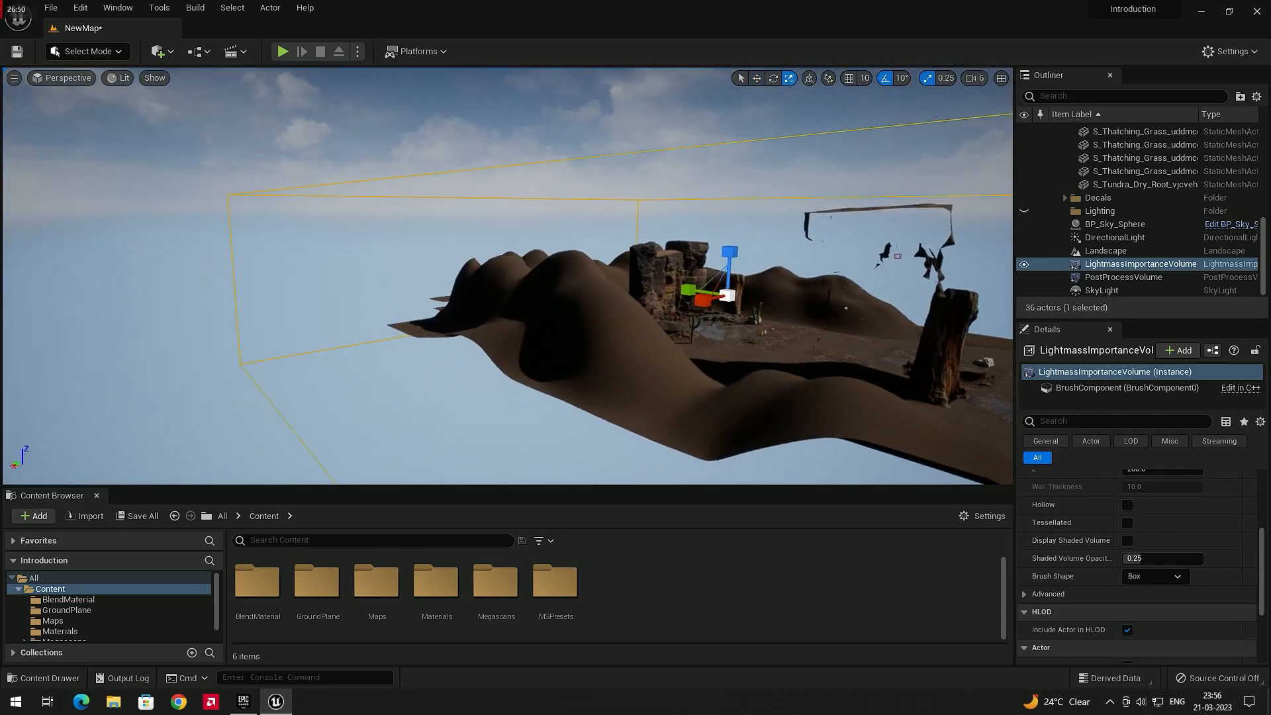
mouse_move(538, 286)
right_mouse_down()
mouse_move(516, 287)
mouse_move(538, 286)
right_mouse_up()
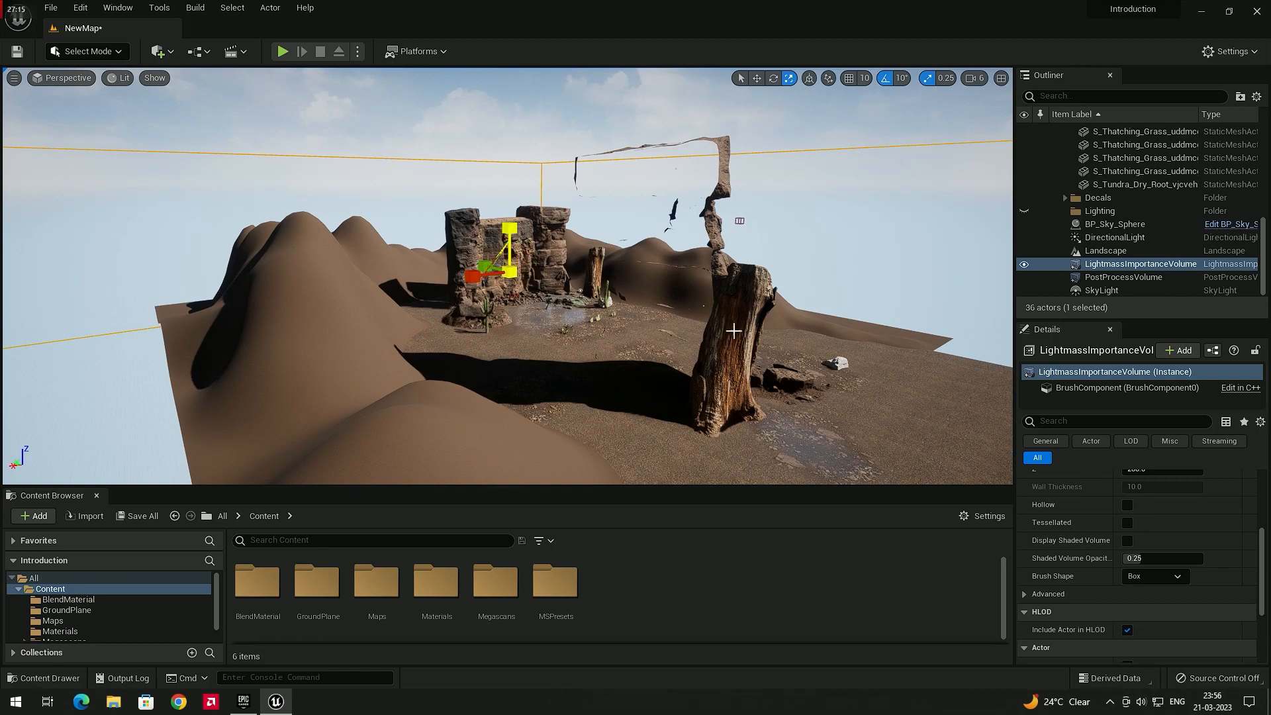
Increase the volume's Brush Settings X size to about 227.9
scroll(1078, 537, "up", 3)
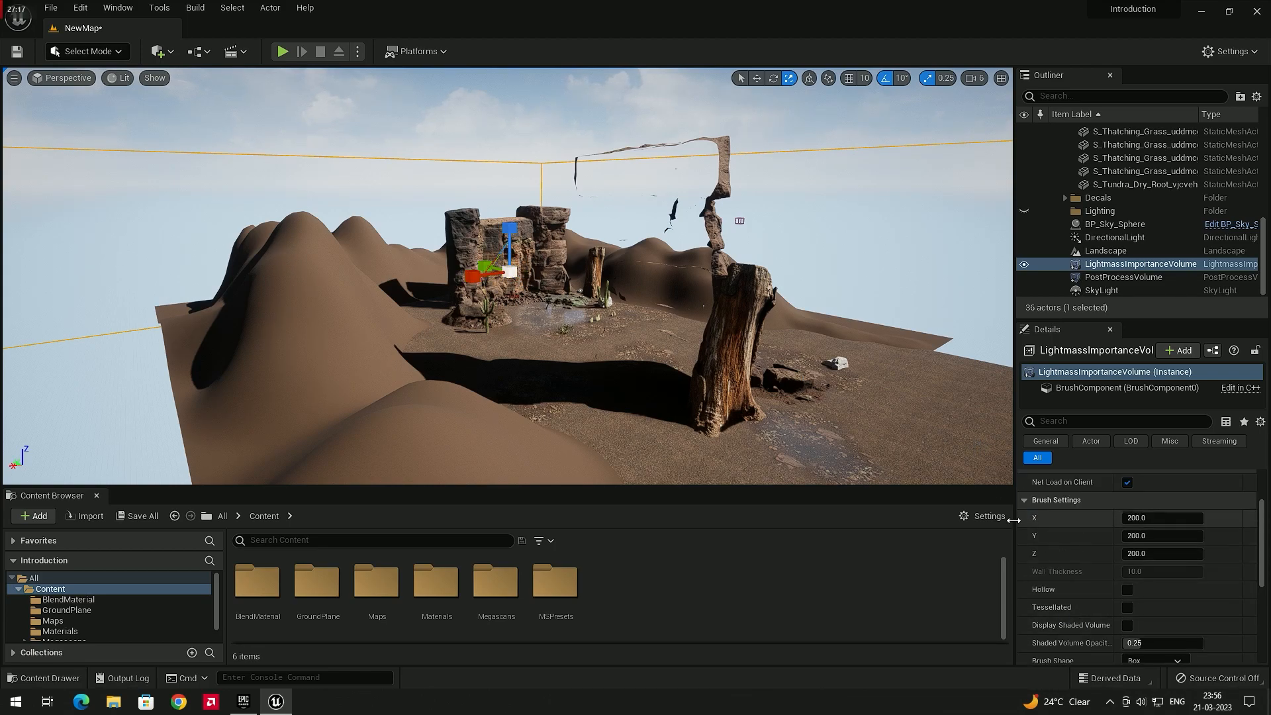
left_click_drag(1134, 520, 1147, 520)
right_click_drag(965, 444, 946, 445)
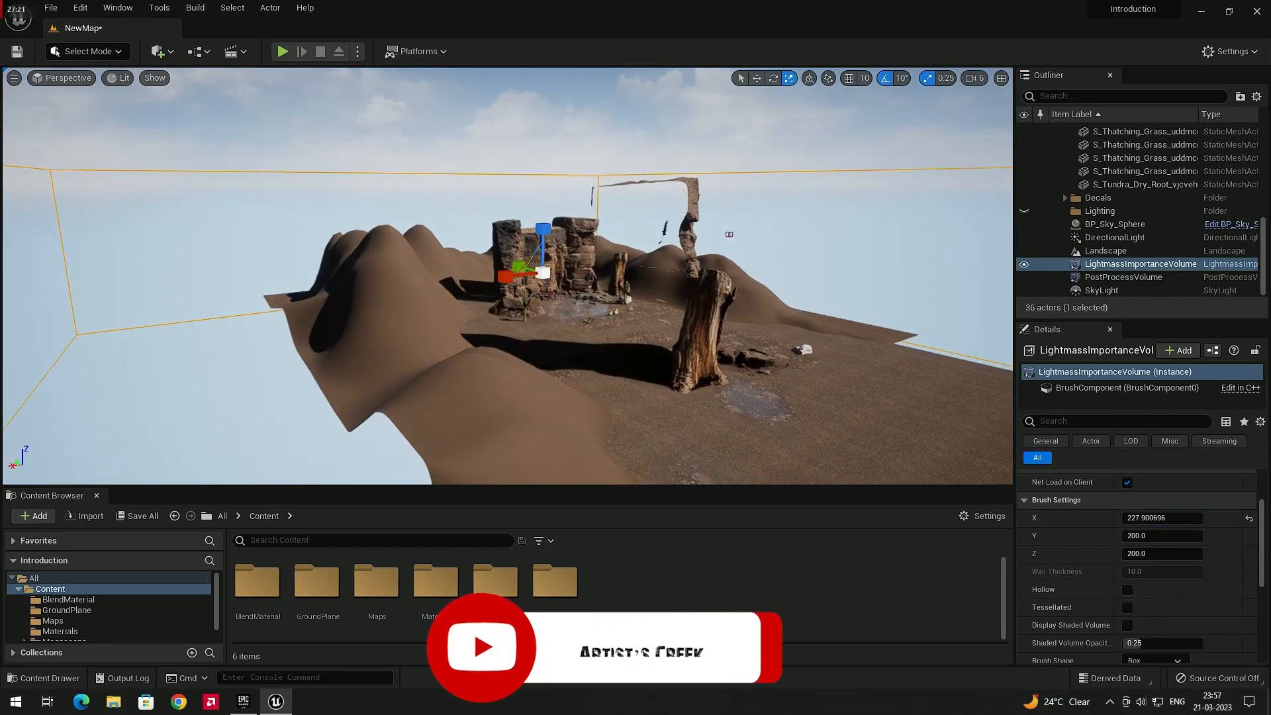